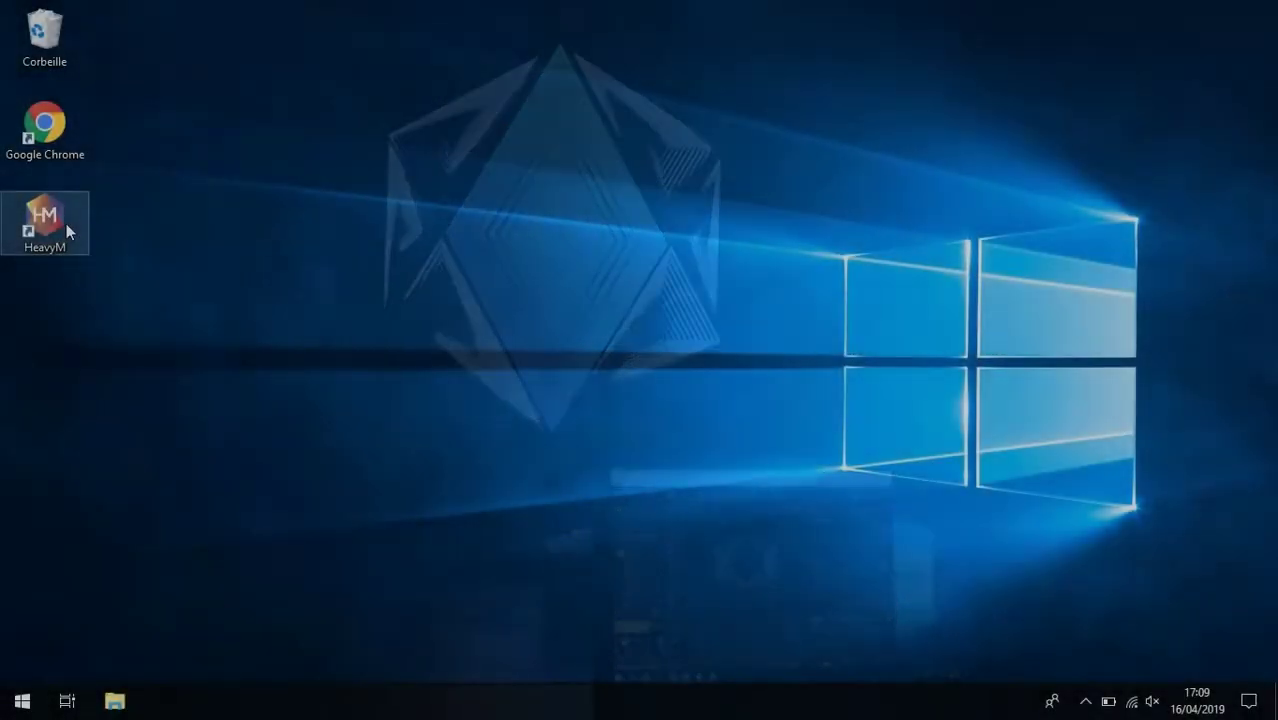
Launch HeavyM Live, look through Examples and Learn, and open a maximized new empty project.
double_click(66, 230)
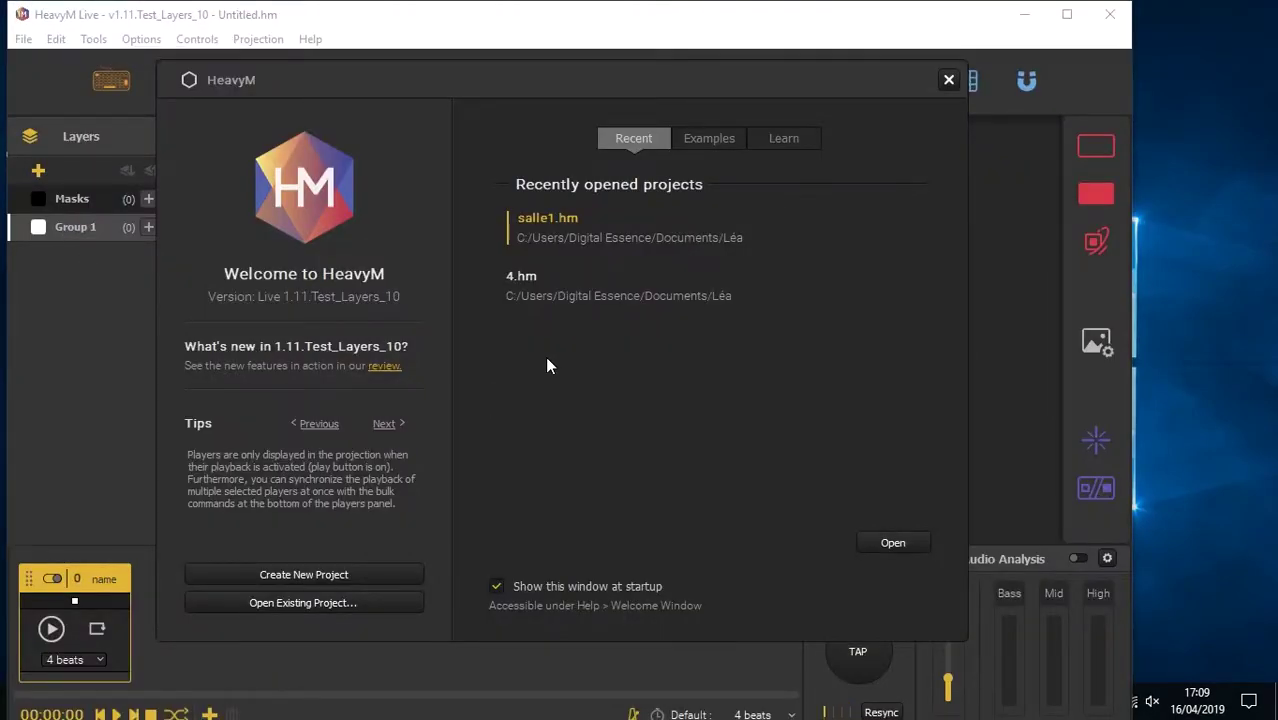
left_click(708, 141)
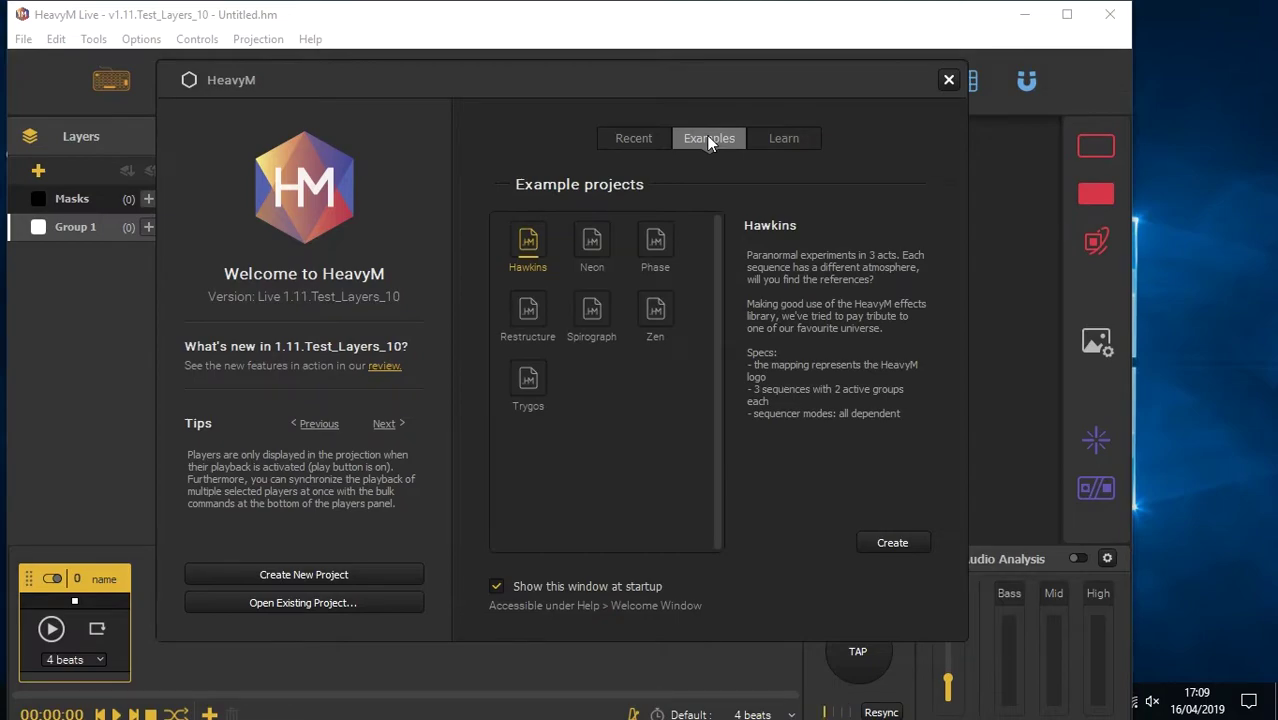
left_click(785, 142)
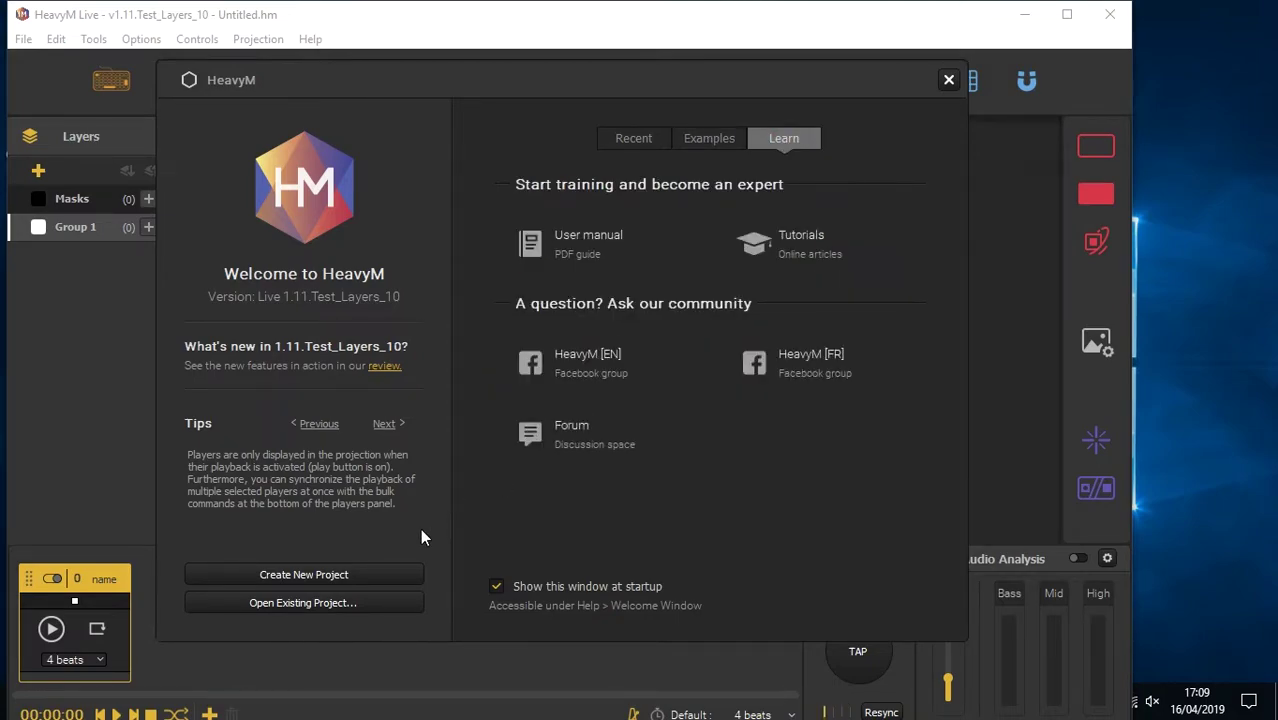
left_click(384, 576)
left_click(1067, 14)
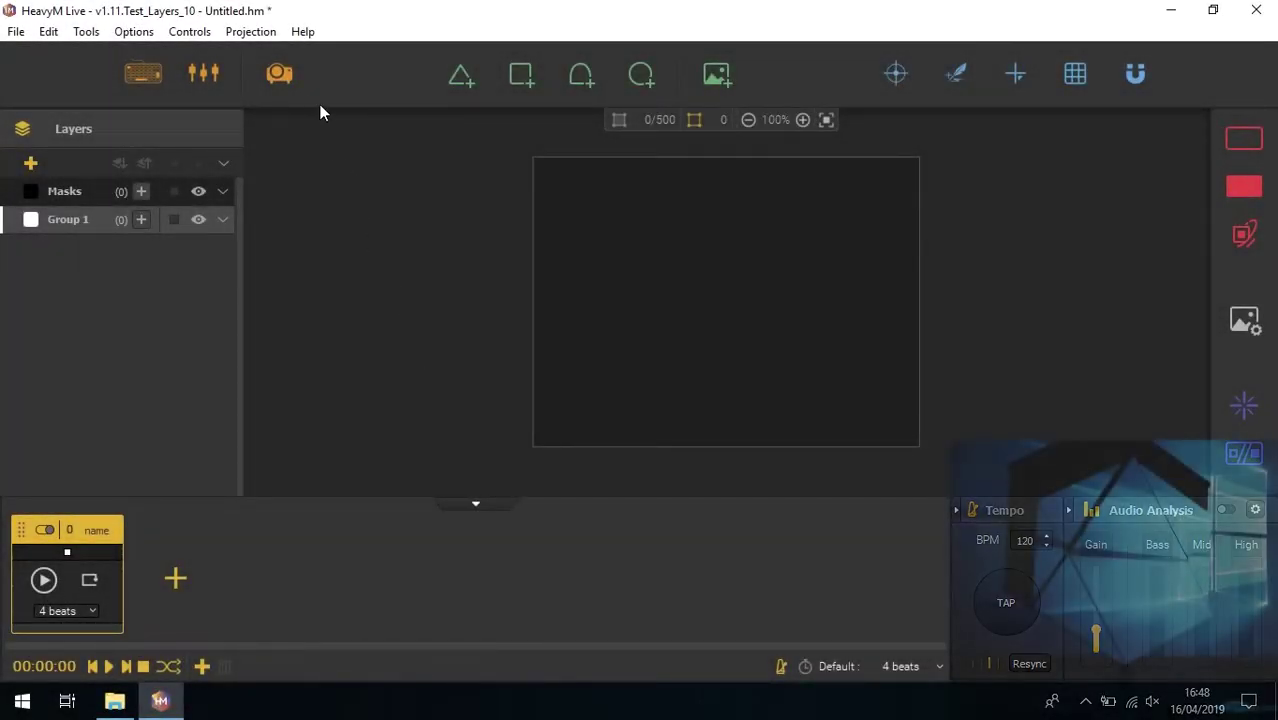
Set the projection output to Fullscreen on screen 1 and confirm with Ok.
left_click(282, 75)
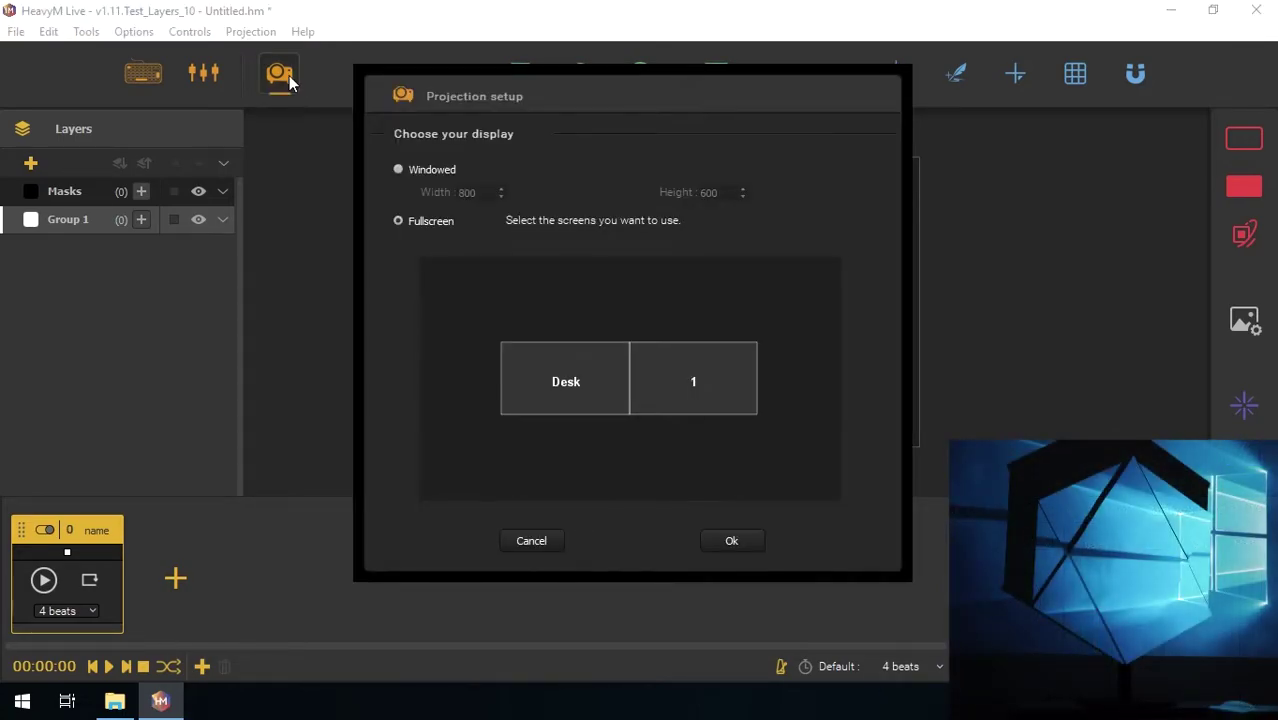
left_click(398, 171)
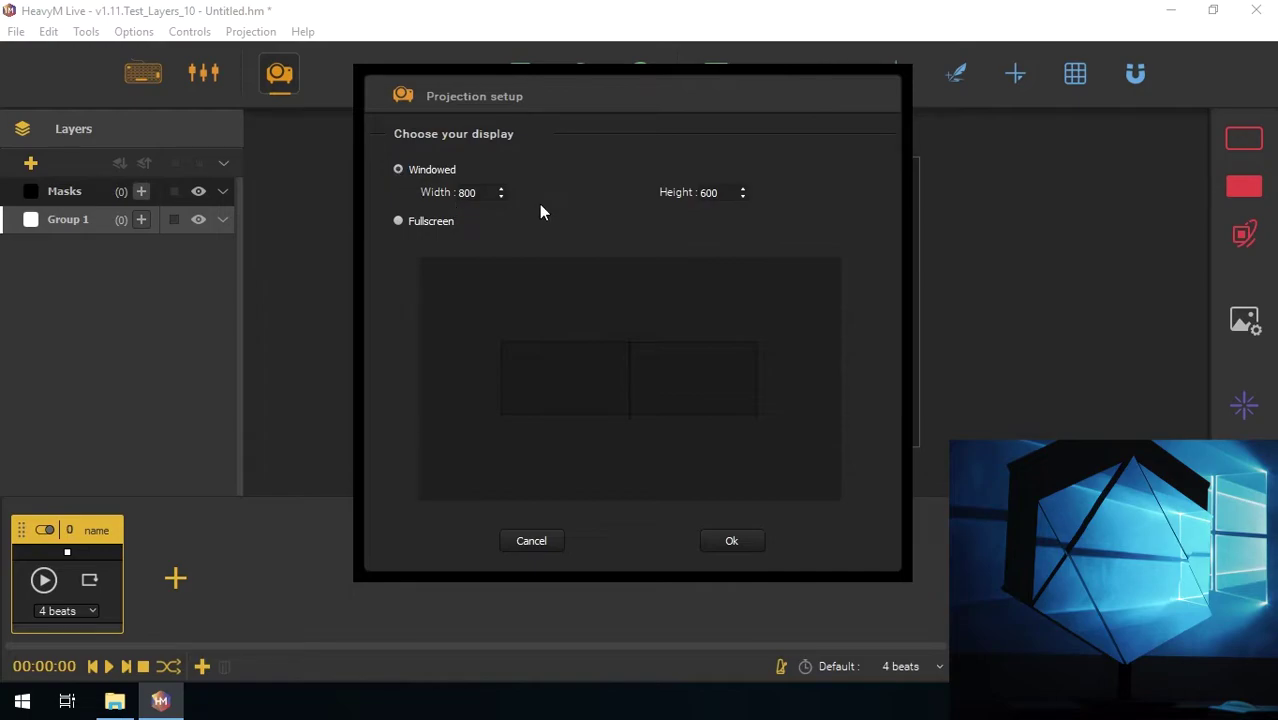
left_click(399, 222)
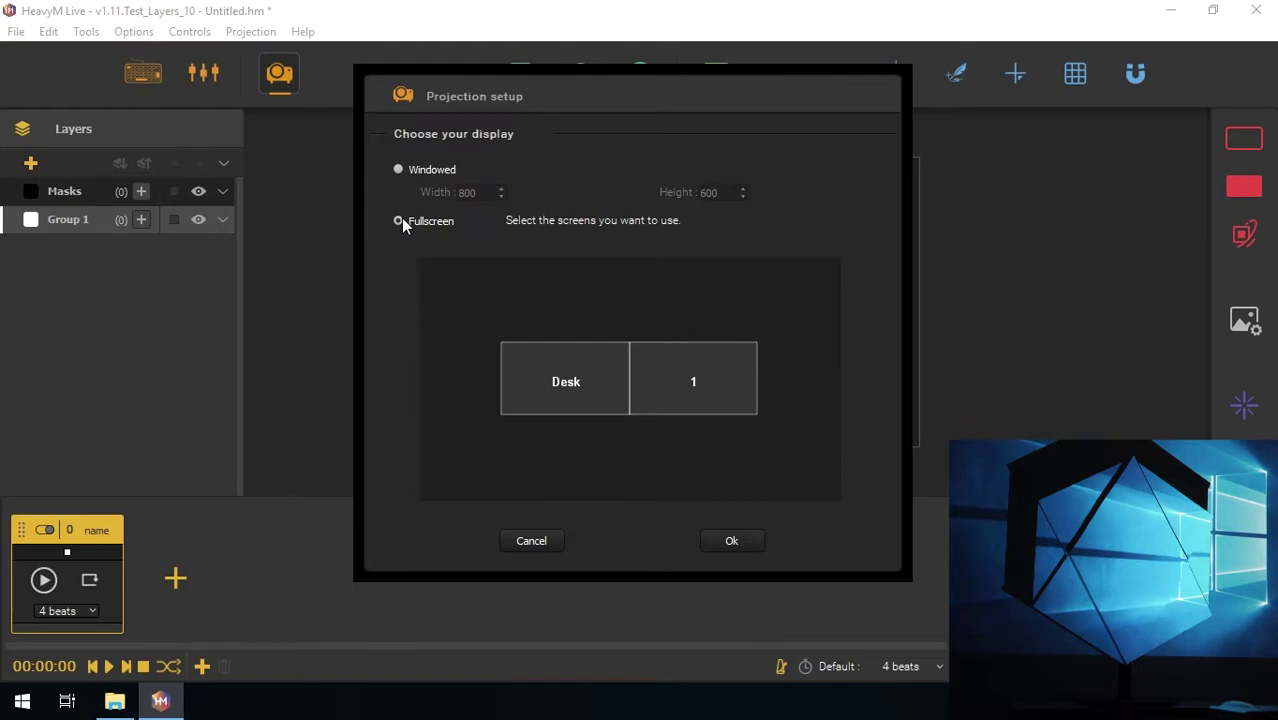
left_click(670, 360)
left_click(741, 548)
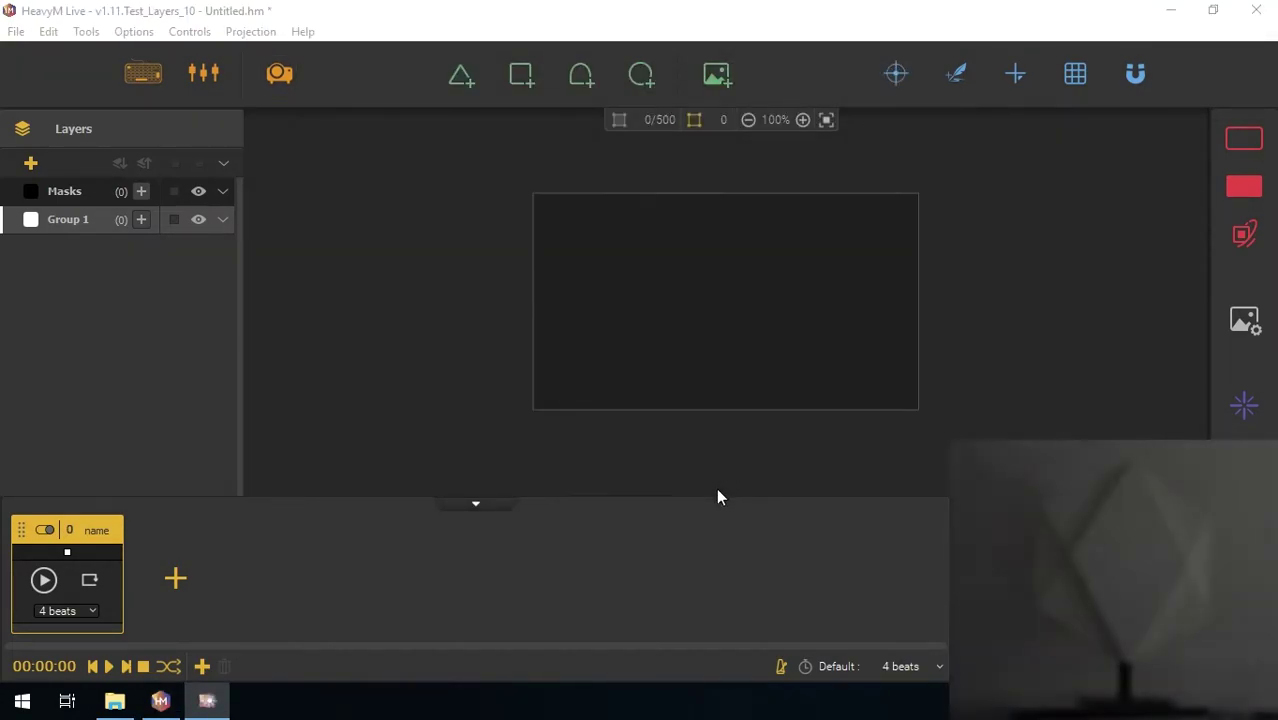
Hide the timeline, zoom the canvas in, and turn on the alignment crosshair.
left_click_drag(790, 352, 745, 360)
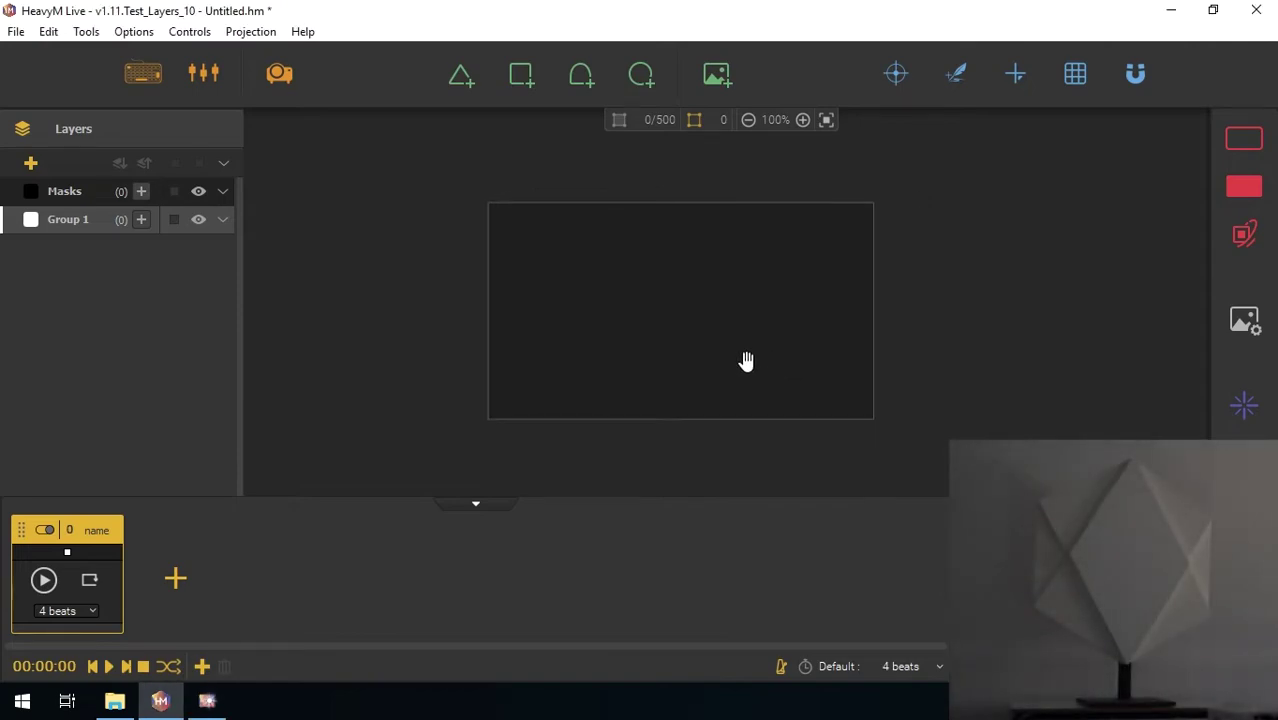
left_click(512, 504)
scroll(743, 436, "up", 2)
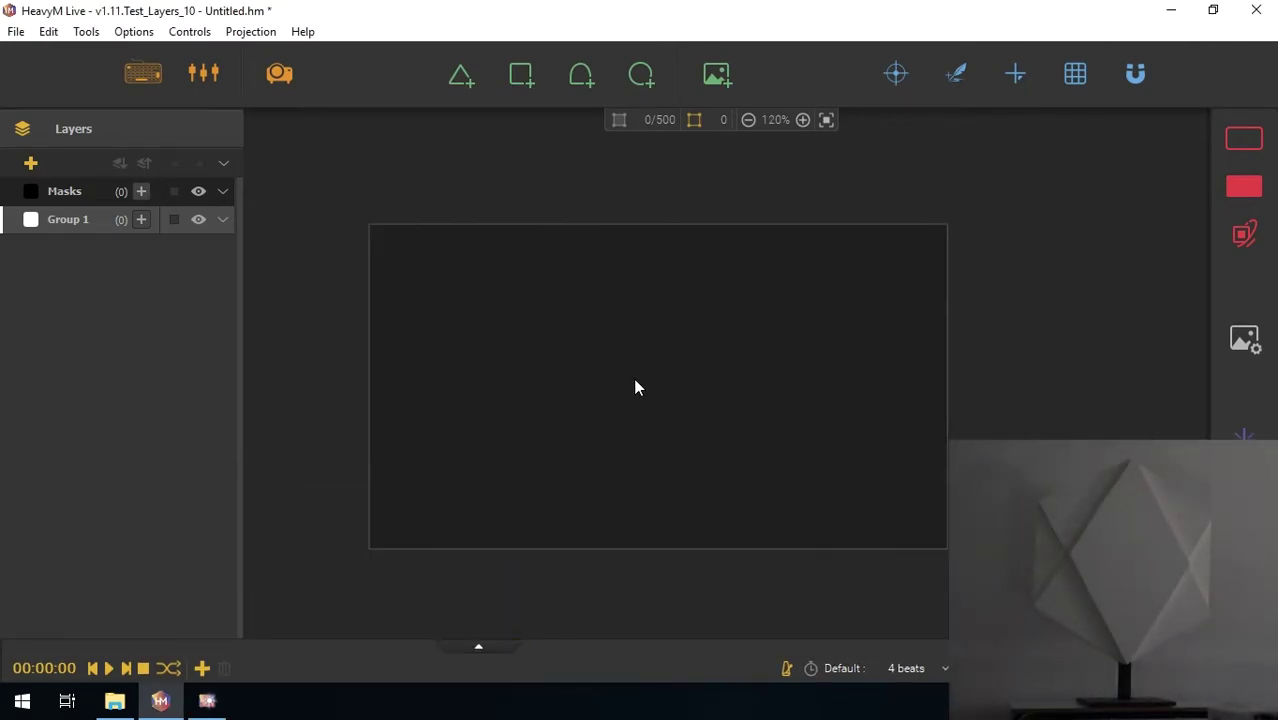
left_click(1015, 73)
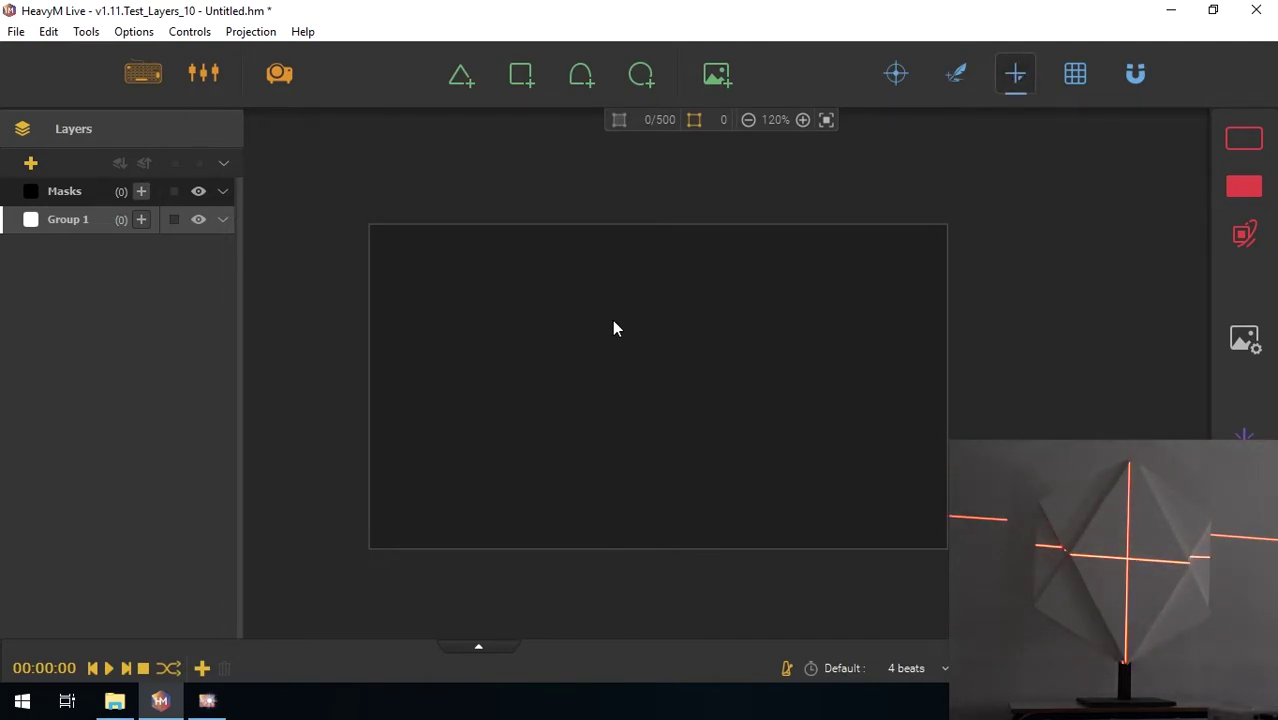
Add triangle Faces 3, 4 and 5 and fit them onto the diamond's left and lower facets.
left_click_drag(466, 79, 587, 393)
left_click_drag(564, 323, 657, 296)
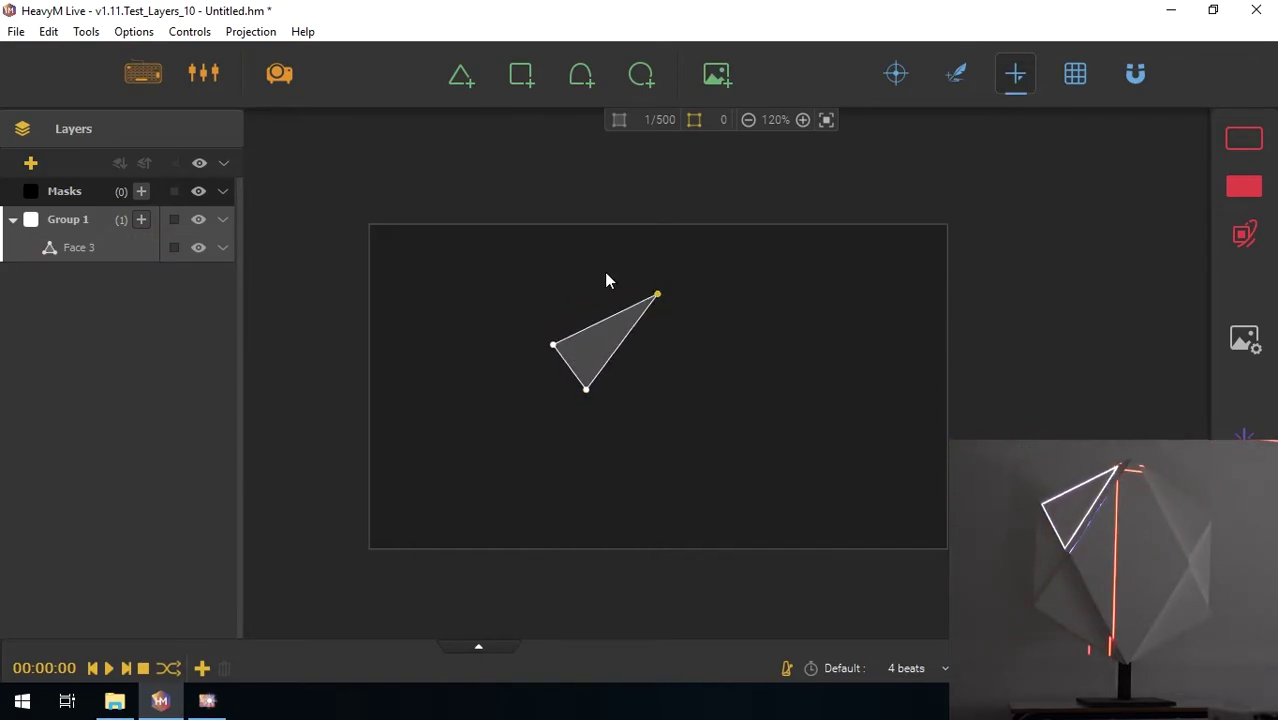
left_click_drag(466, 79, 556, 445)
key("ctrl+d")
left_click_drag(590, 380, 660, 500)
Add triangle Faces 6, 7 and 8 and stretch their corners onto the right-side facets.
key("ctrl+d")
left_click_drag(655, 358, 762, 412)
left_click_drag(703, 504, 795, 450)
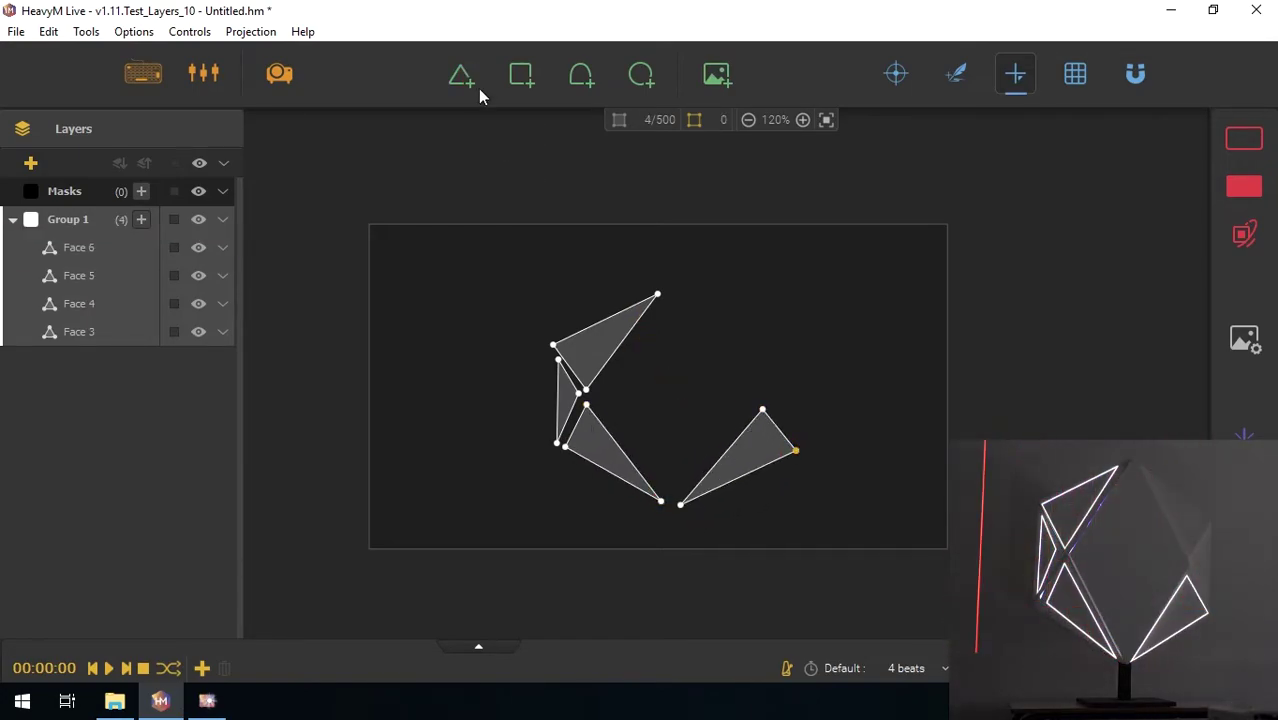
left_click_drag(461, 75, 780, 385)
left_click_drag(780, 381, 796, 349)
left_click_drag(793, 401, 794, 441)
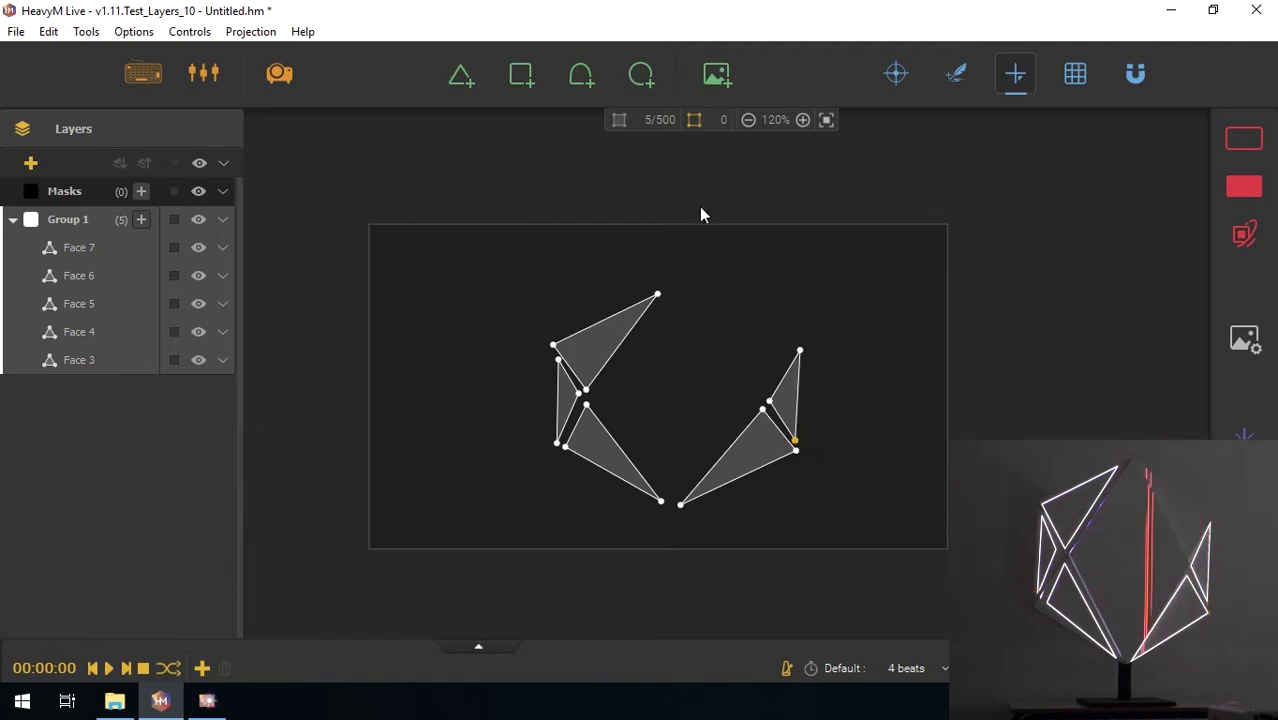
left_click_drag(461, 75, 688, 291)
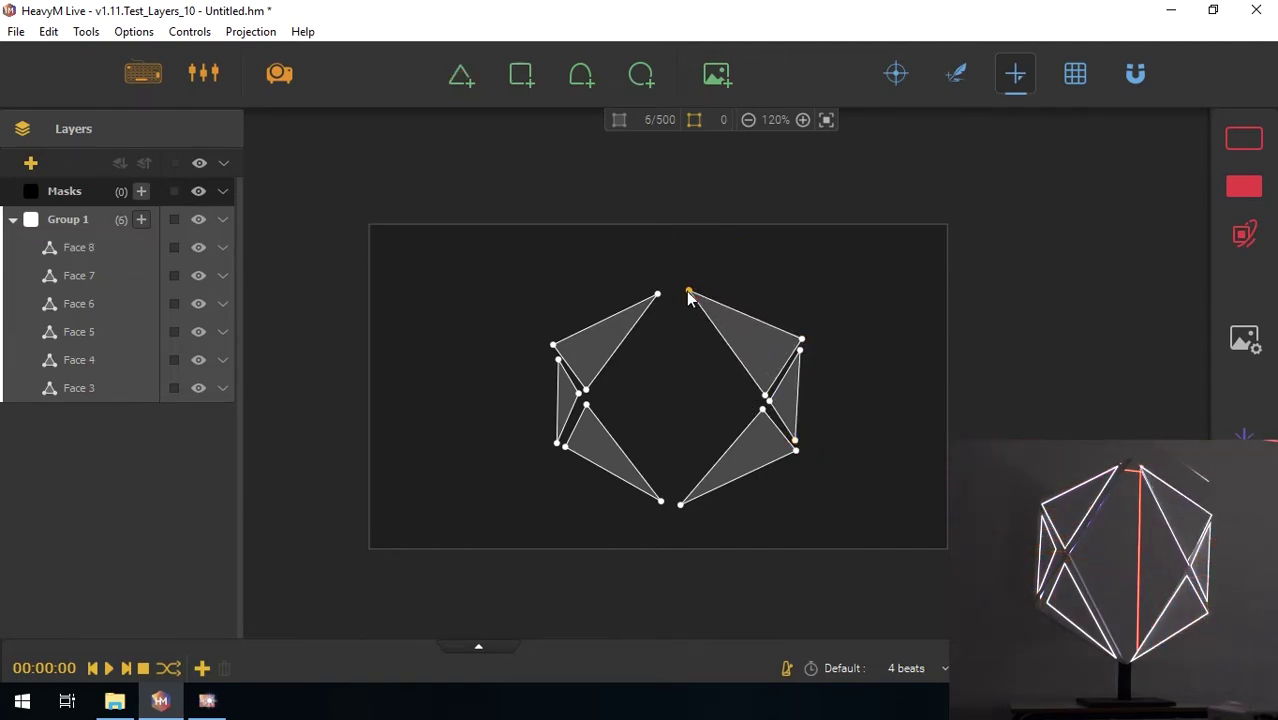
Hide the crosshair and draw a four-point central diamond face, Face 9.
left_click(1002, 83)
left_click(957, 80)
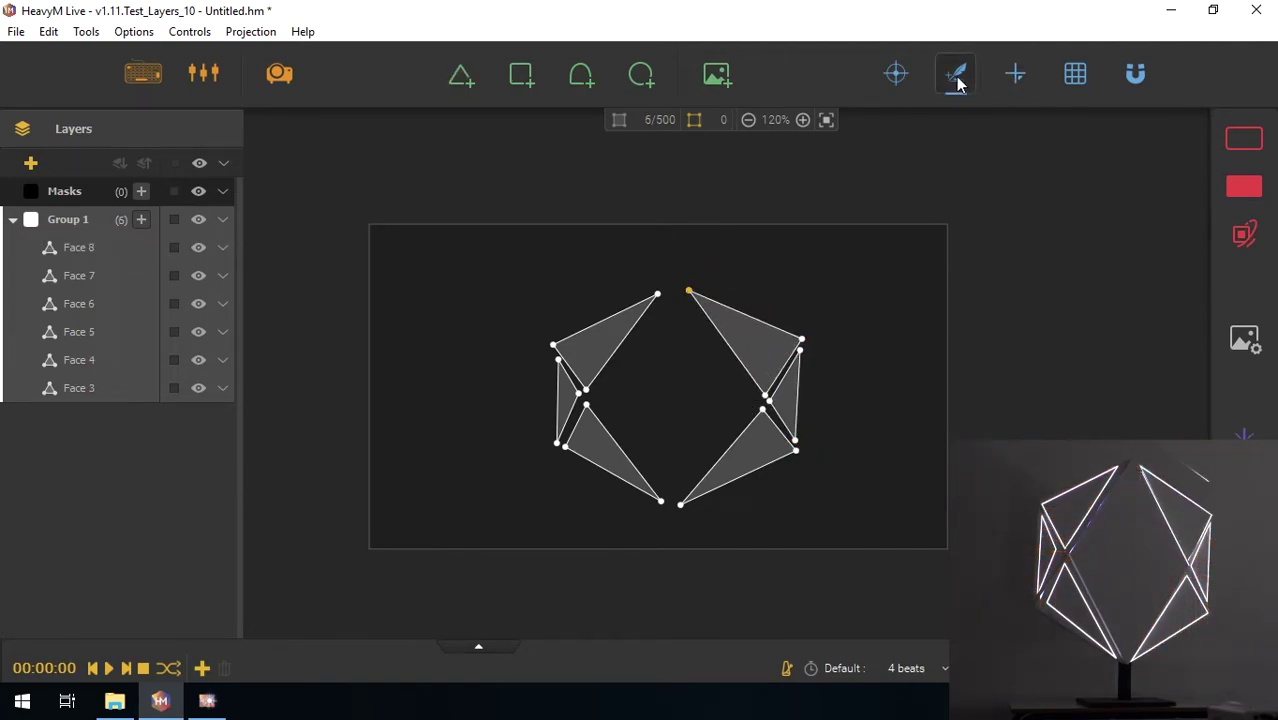
mouse_move(617, 393)
left_mouse_down()
mouse_move(670, 326)
mouse_move(702, 340)
left_mouse_up()
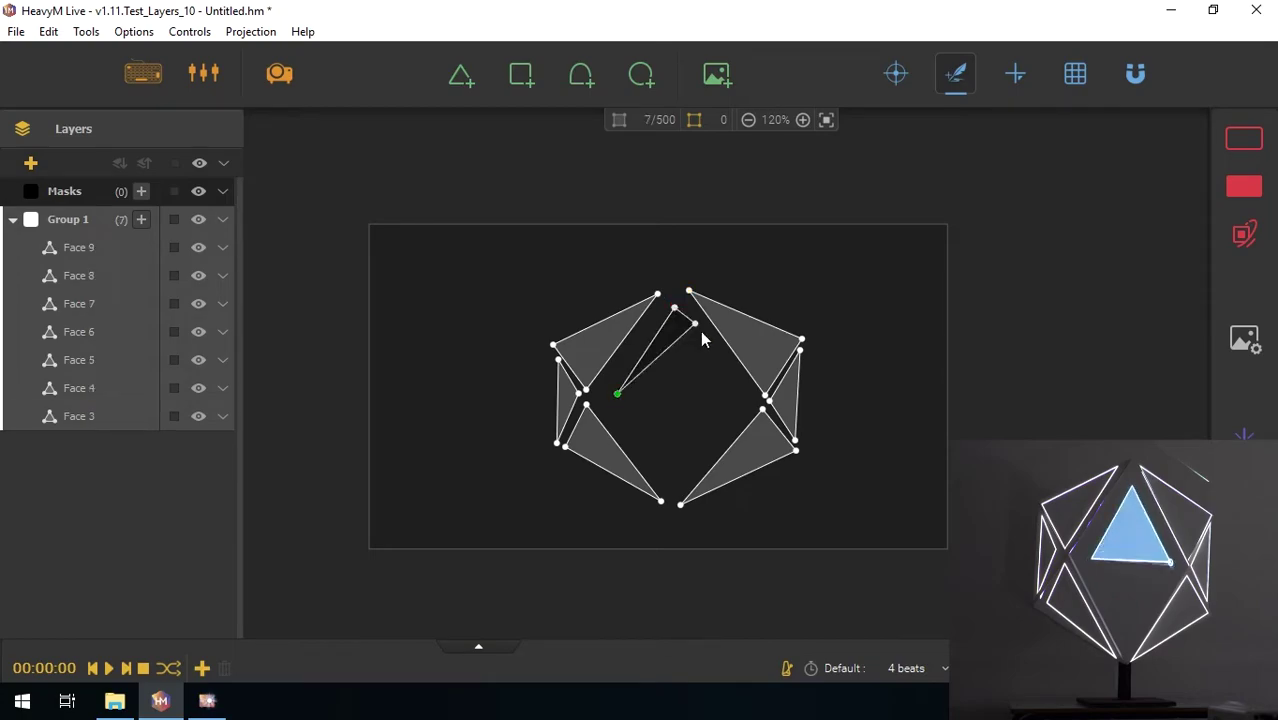
left_click(745, 402)
left_click(674, 492)
left_click(619, 395)
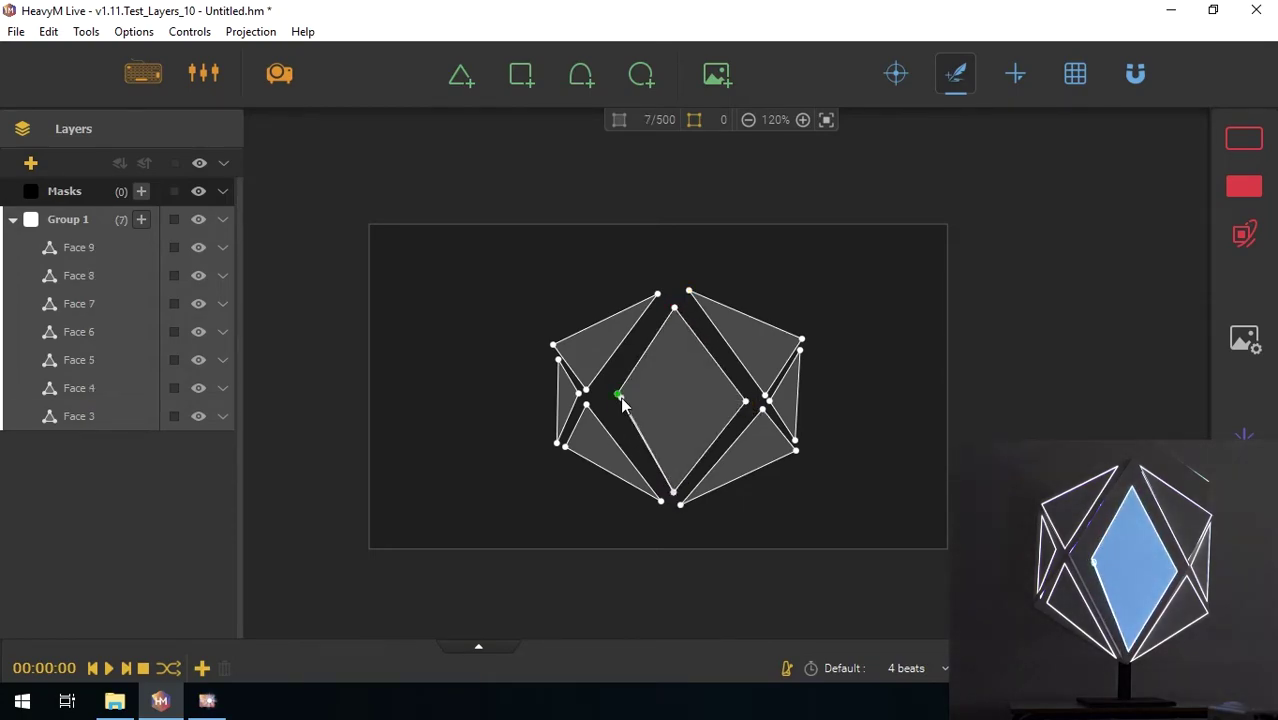
left_click(945, 79)
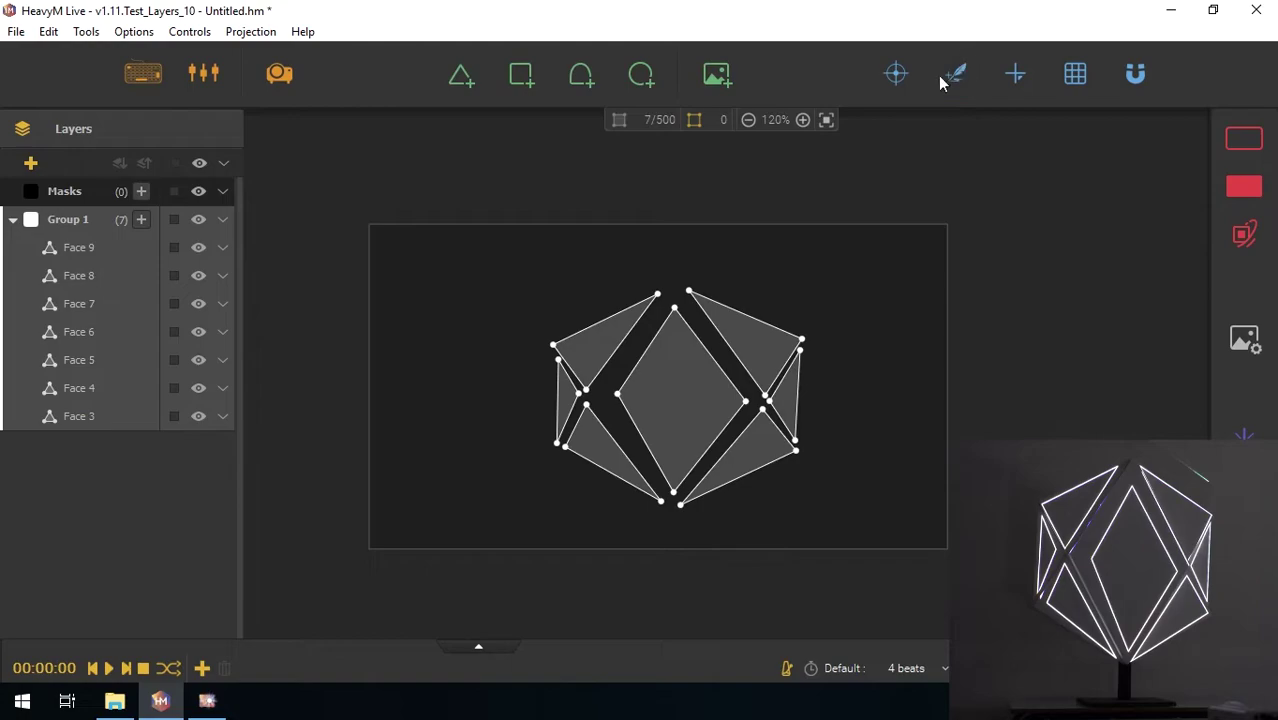
Adjust Face 9's four corners and Face 8's lower-left corner so the faces meet without gaps.
left_click_drag(675, 308, 678, 279)
left_click_drag(673, 492, 671, 503)
left_click_drag(745, 402, 756, 394)
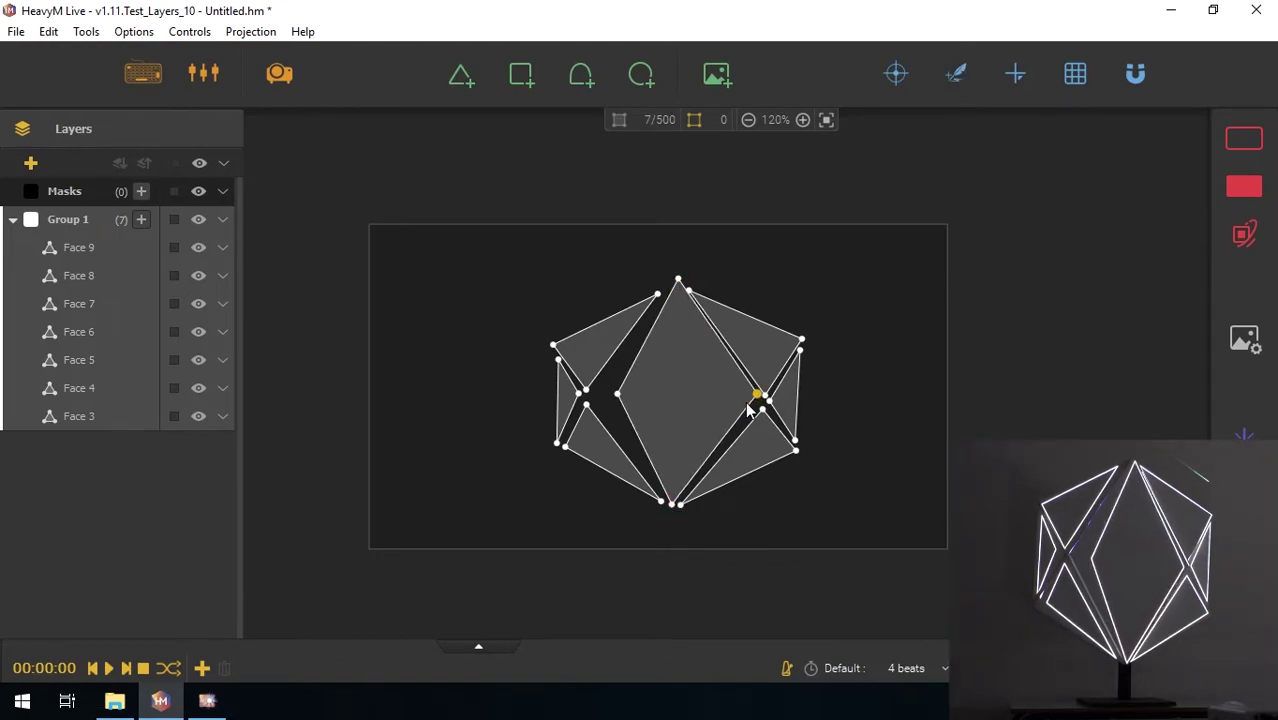
left_click_drag(619, 395, 589, 392)
mouse_move(766, 392)
left_mouse_down()
mouse_move(802, 342)
mouse_move(768, 410)
mouse_move(799, 448)
mouse_move(765, 392)
left_mouse_up()
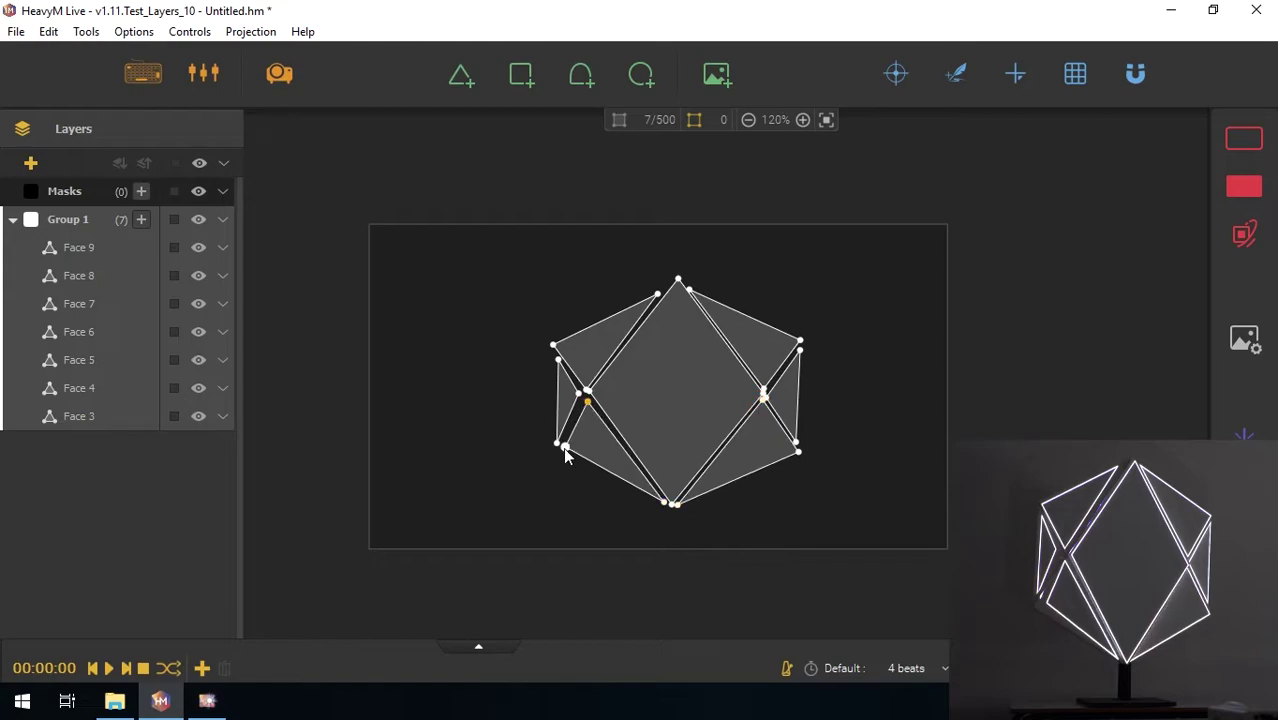
left_click_drag(565, 448, 550, 451)
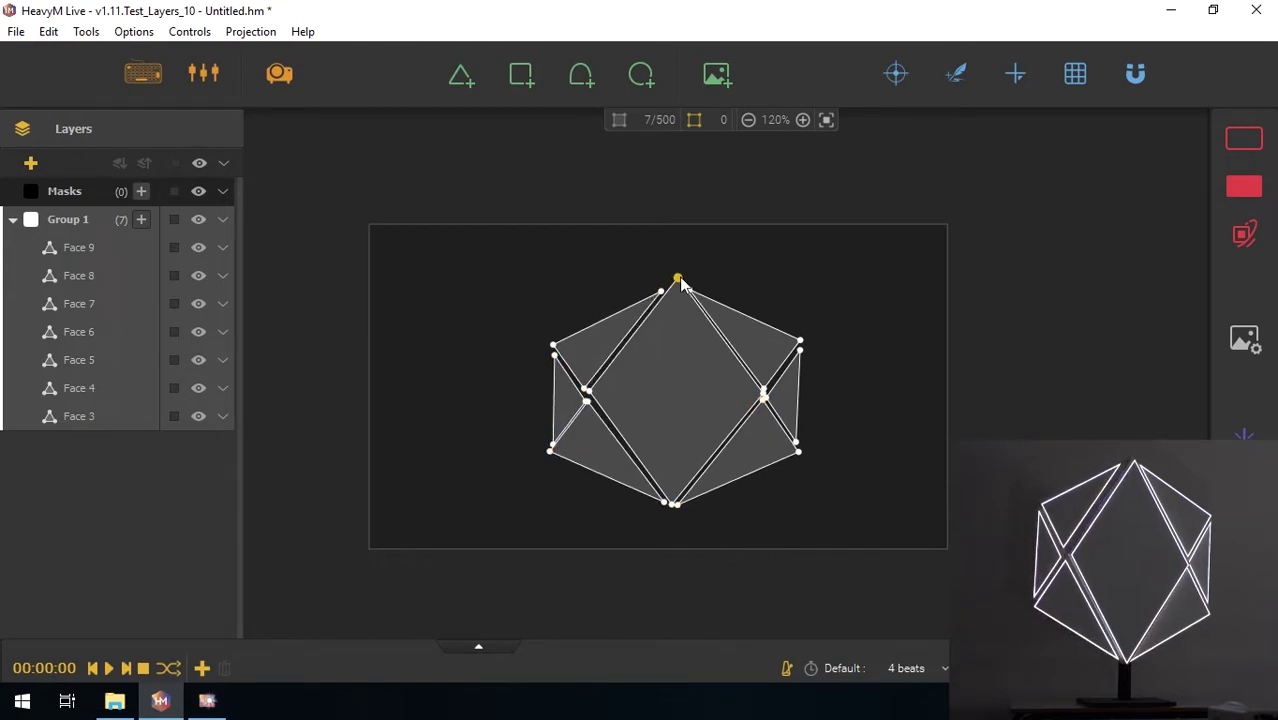
Replace Group 1's Border outline with an animated Line outline of thickness 5.
left_click(1244, 140)
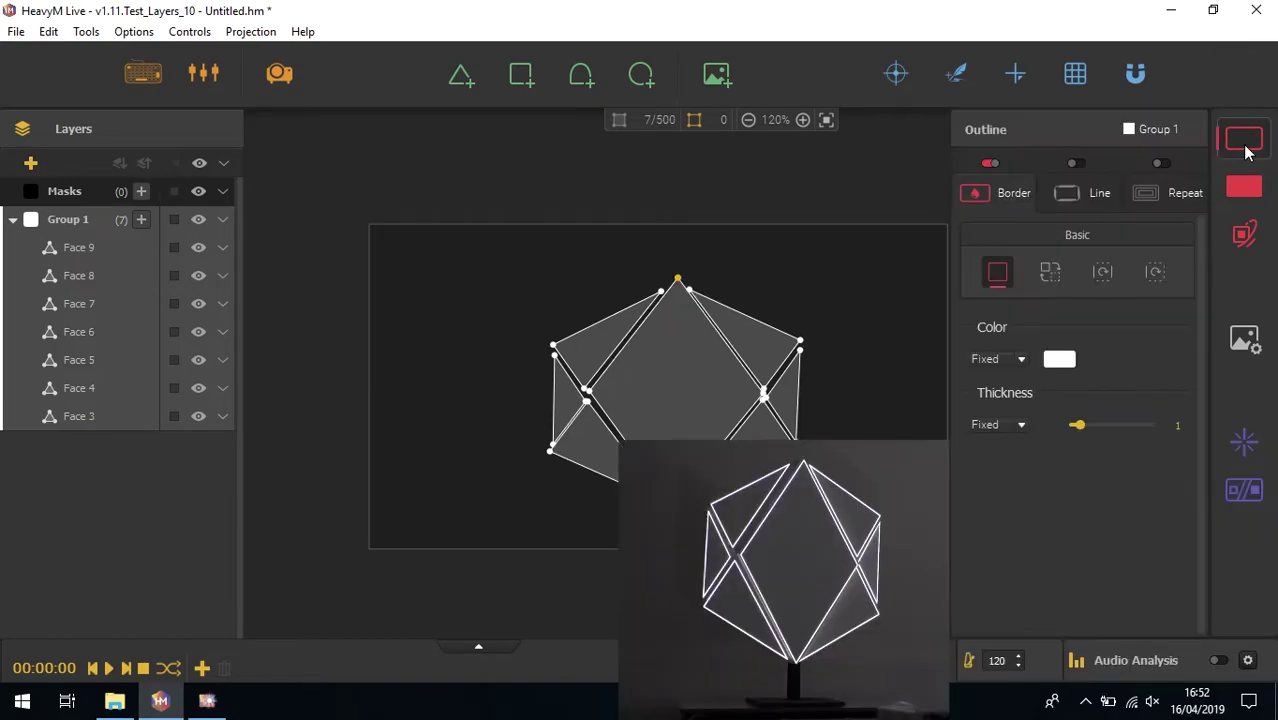
left_click(989, 164)
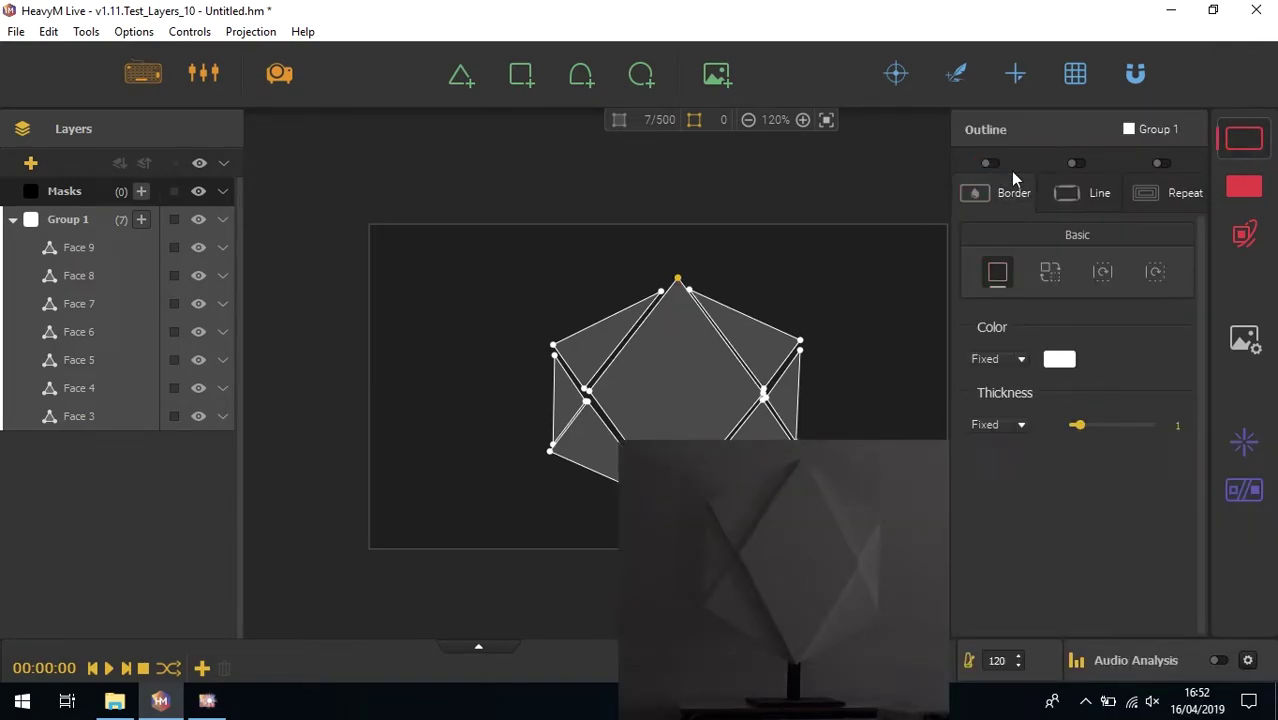
left_click(1073, 188)
left_click(1075, 163)
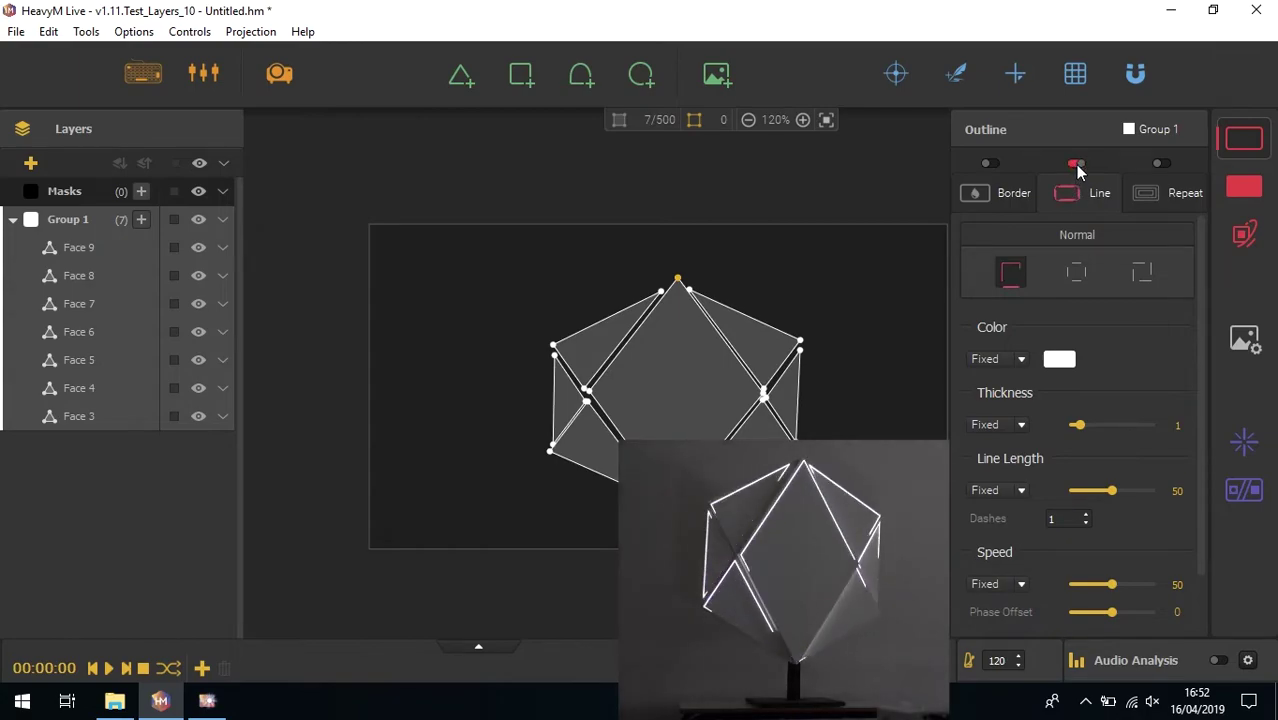
left_click_drag(1080, 432, 1100, 432)
Turn on outline Repeat duplications and set the Line phase offset to 0.02.
left_click(1150, 203)
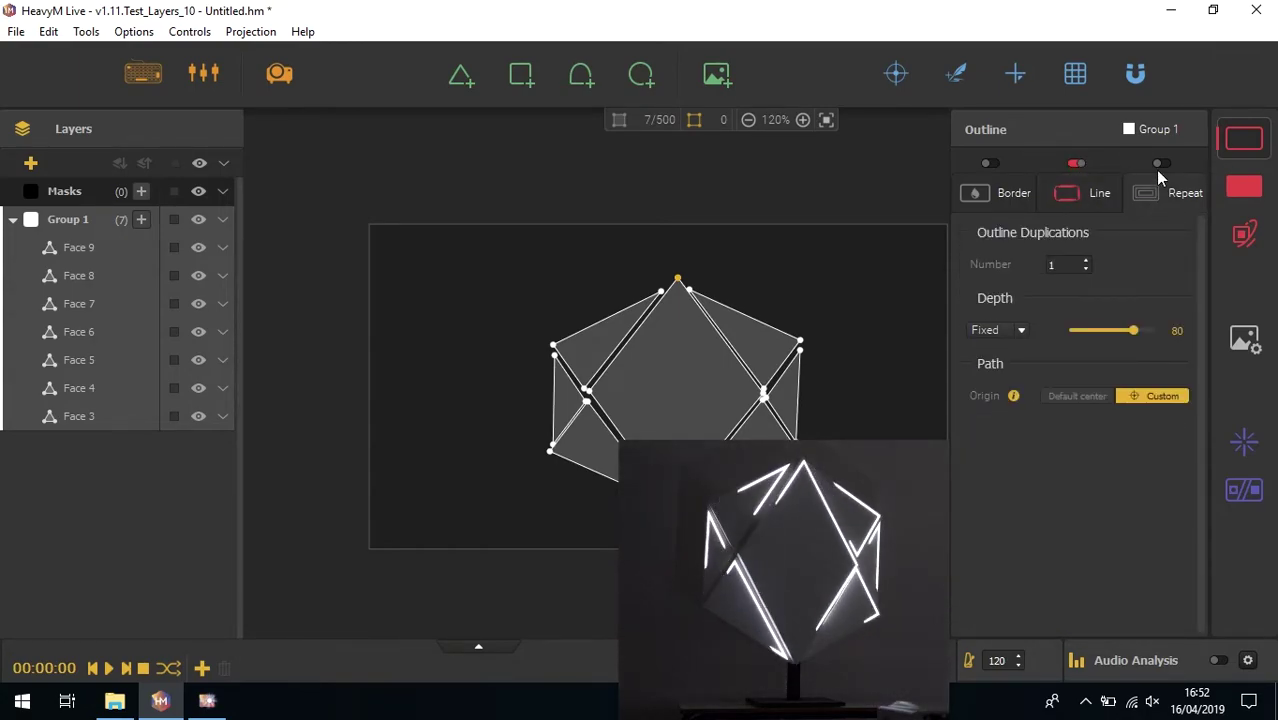
left_click(1160, 164)
scroll(1085, 265, "up", 3)
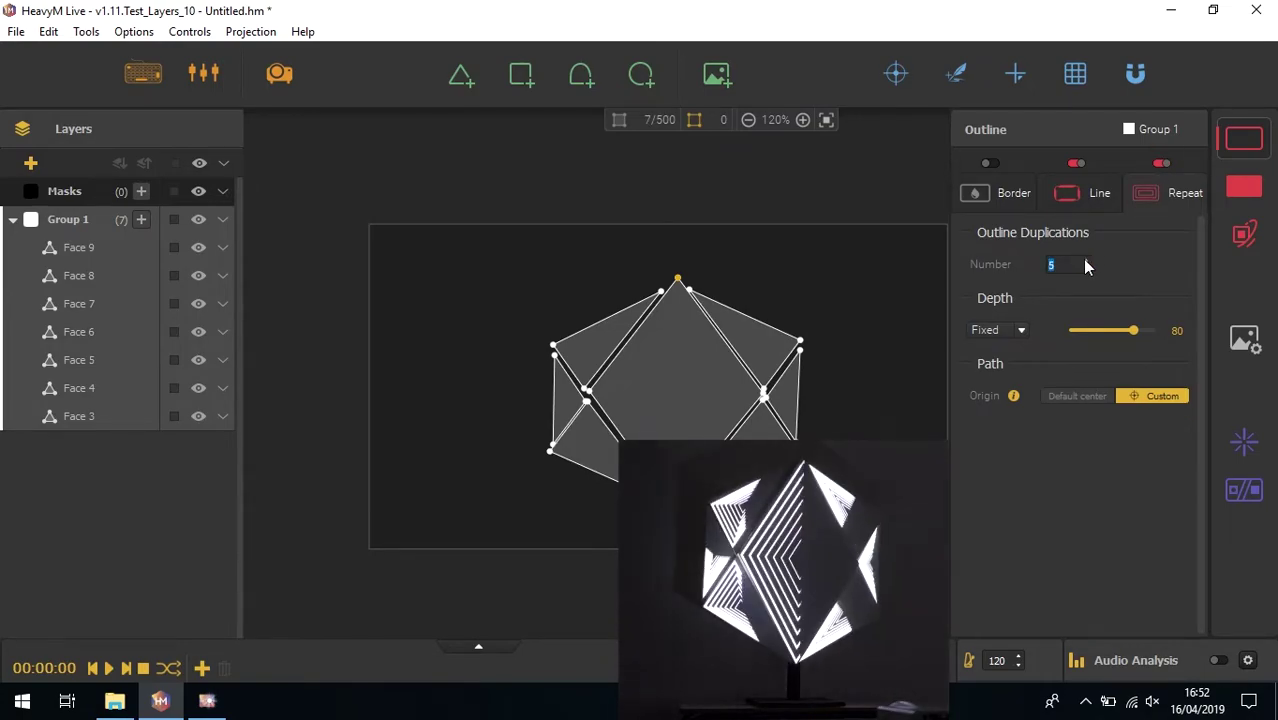
left_click(1084, 198)
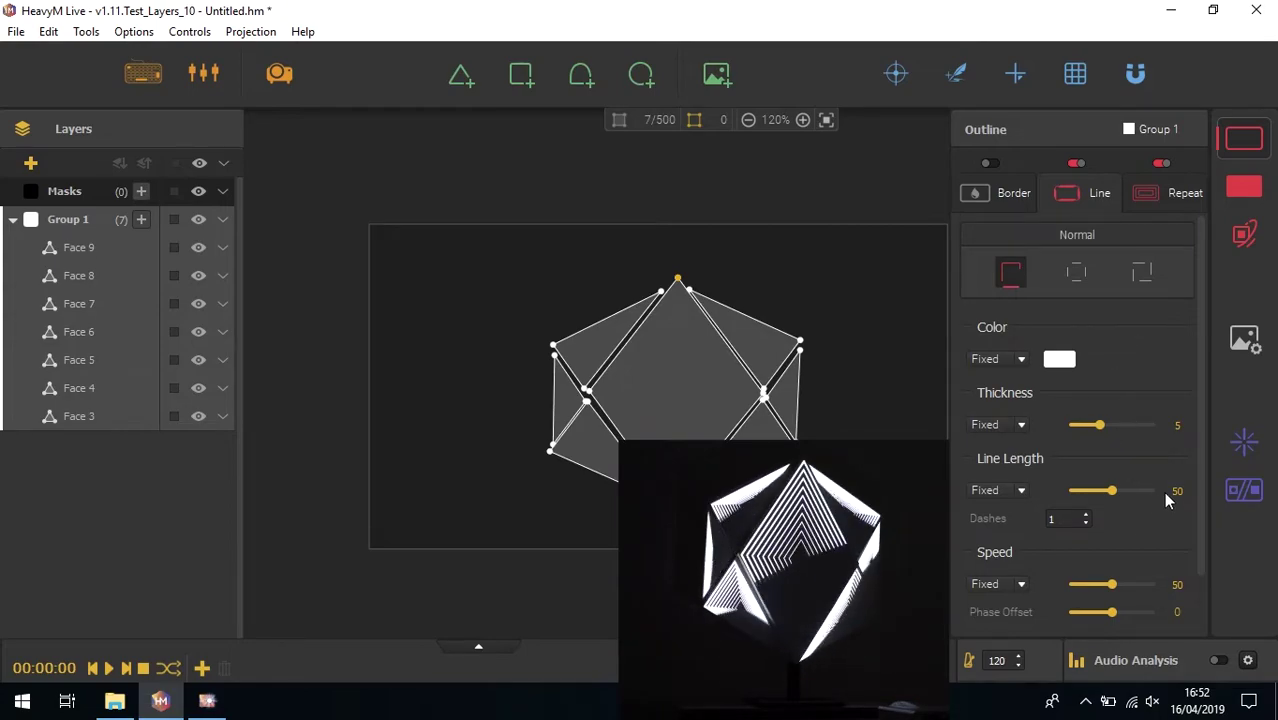
scroll(1166, 500, "down", 1)
left_click_drag(1112, 556, 1117, 563)
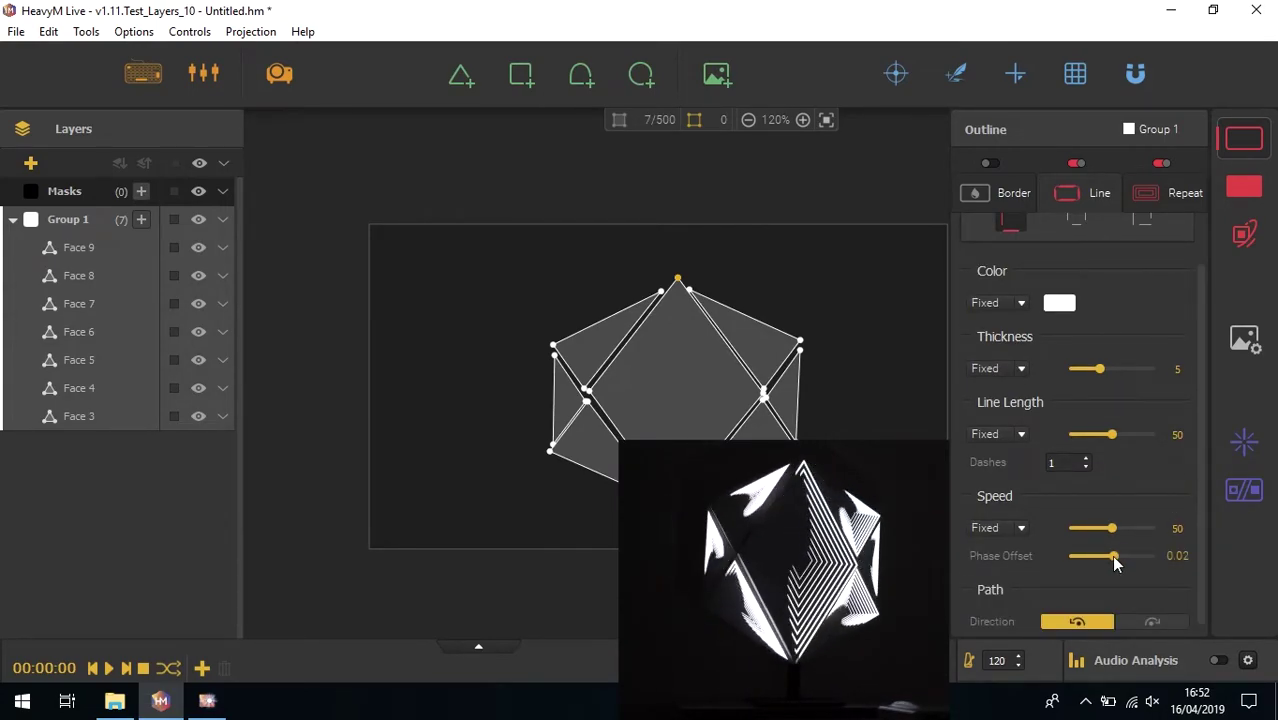
Create Group 2, move Face 9 into it, and enable a gradient colour fill.
left_click(31, 164)
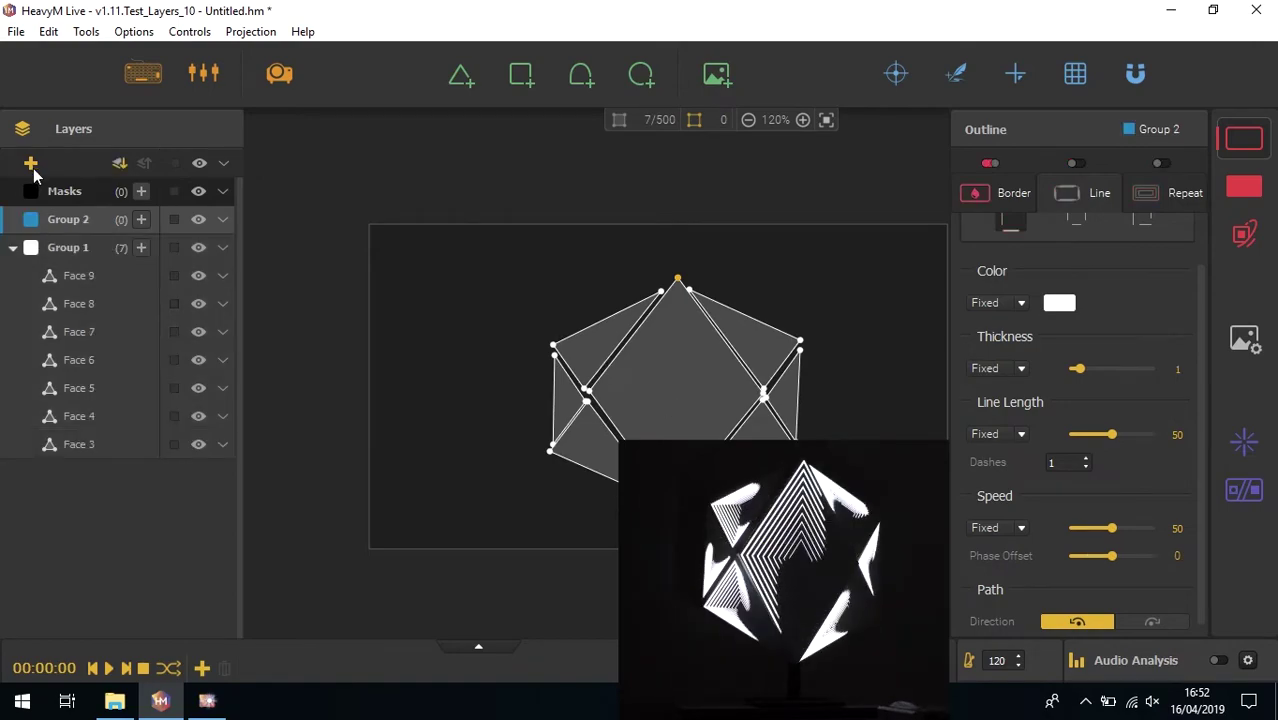
left_click_drag(104, 276, 102, 216)
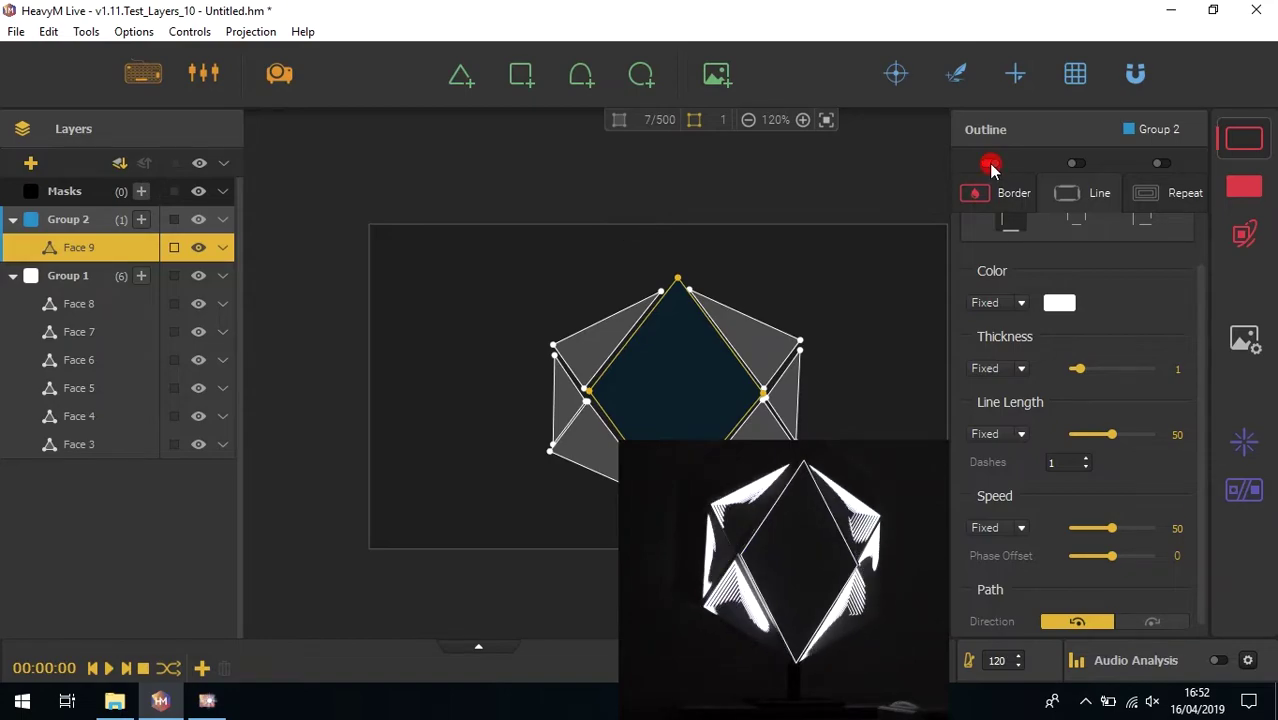
left_click(1240, 190)
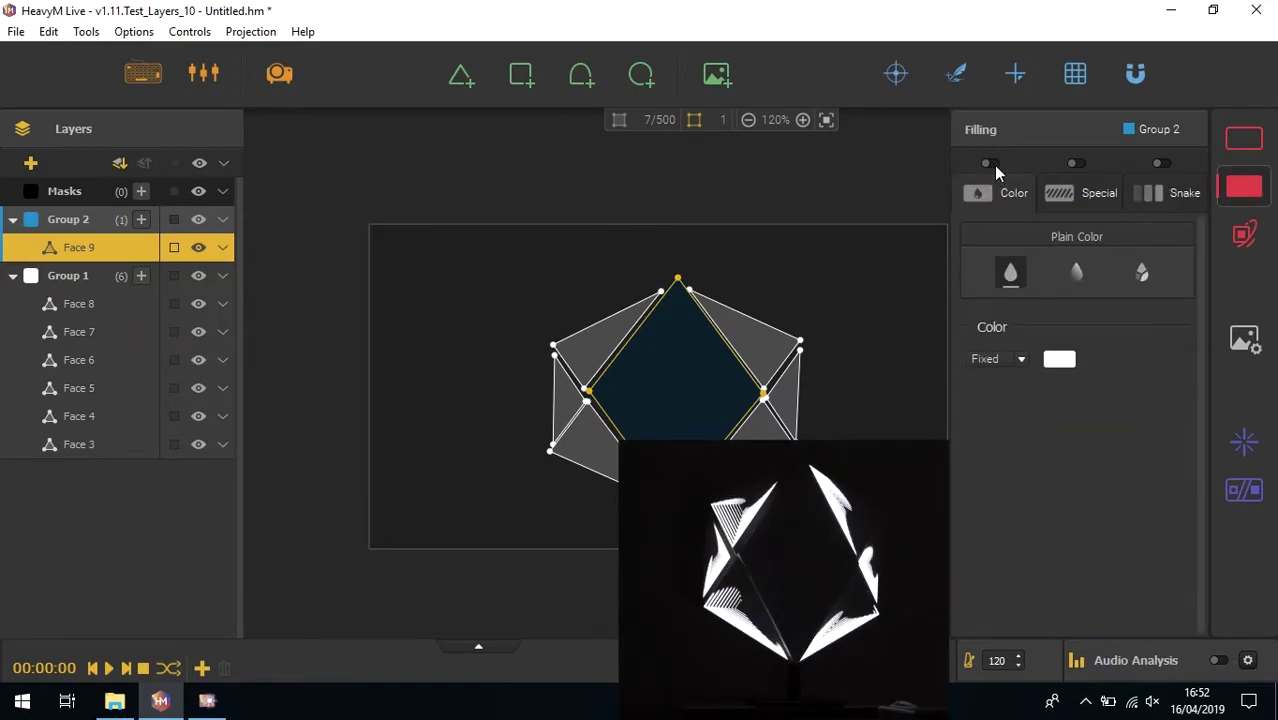
left_click(993, 164)
left_click(1076, 273)
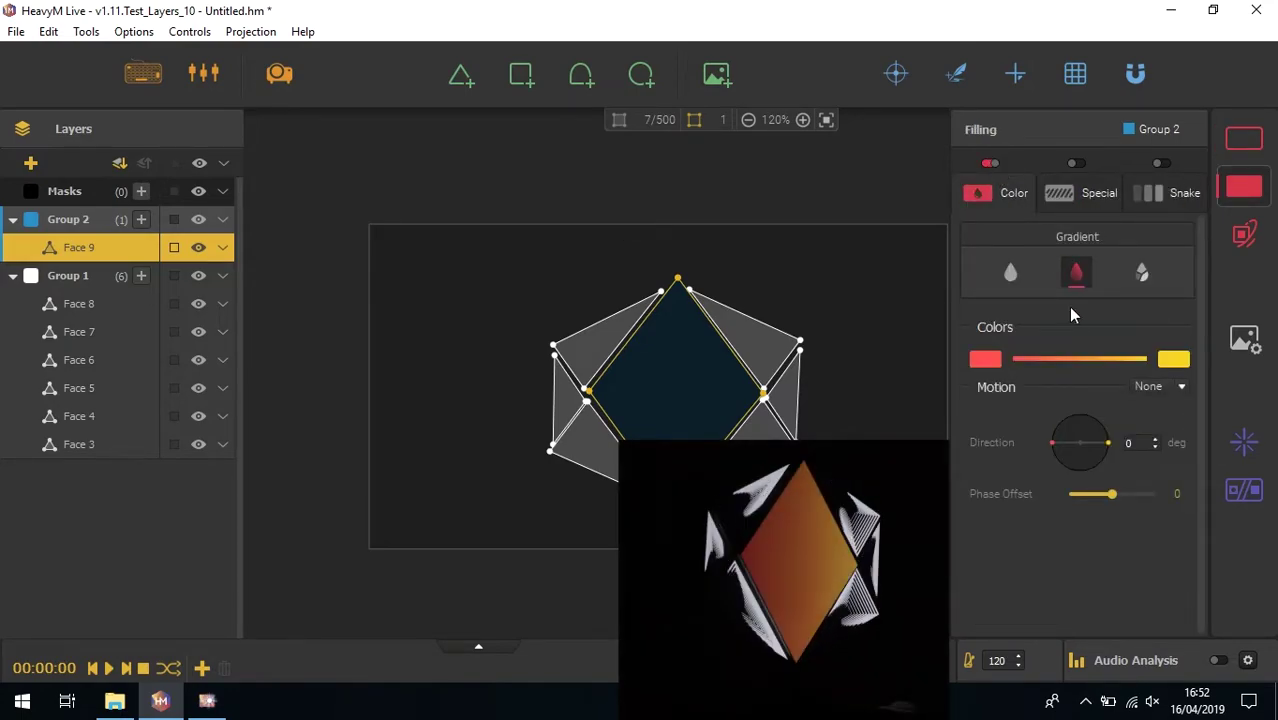
Make the gradient run from purple to green at a 47-degree direction.
left_click(986, 360)
left_click_drag(789, 361, 752, 366)
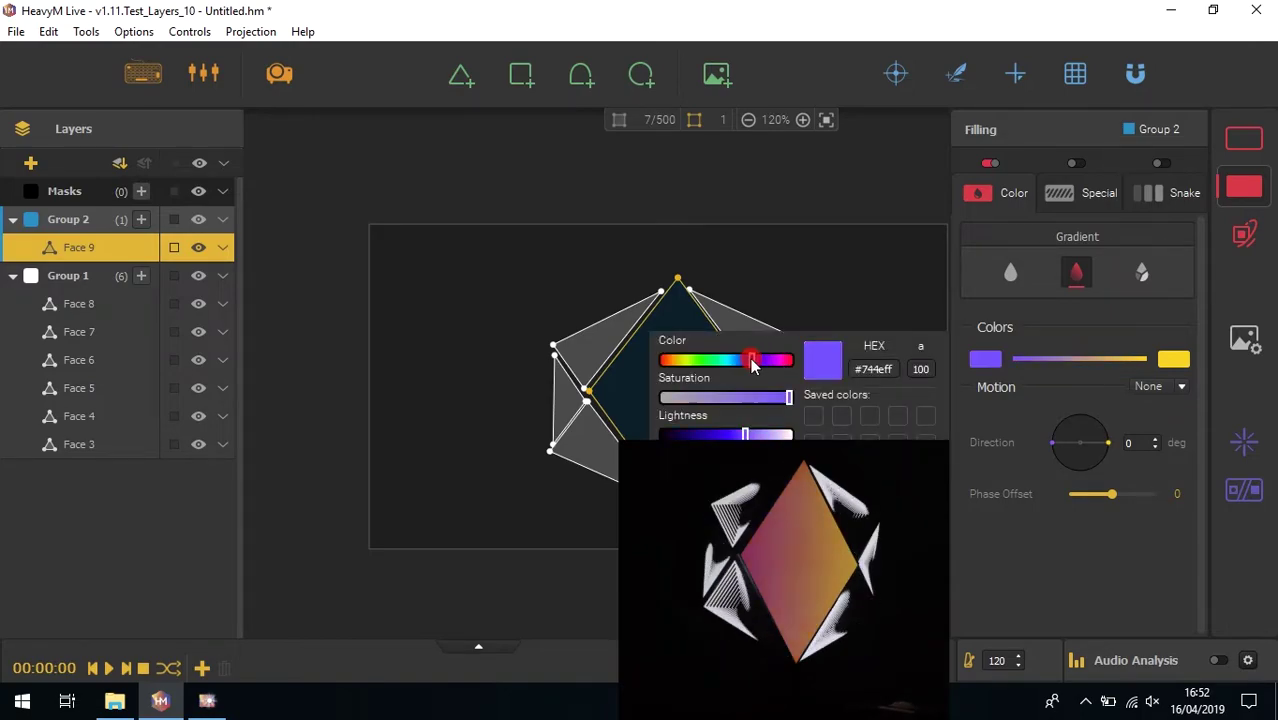
left_click(984, 366)
left_click(1173, 362)
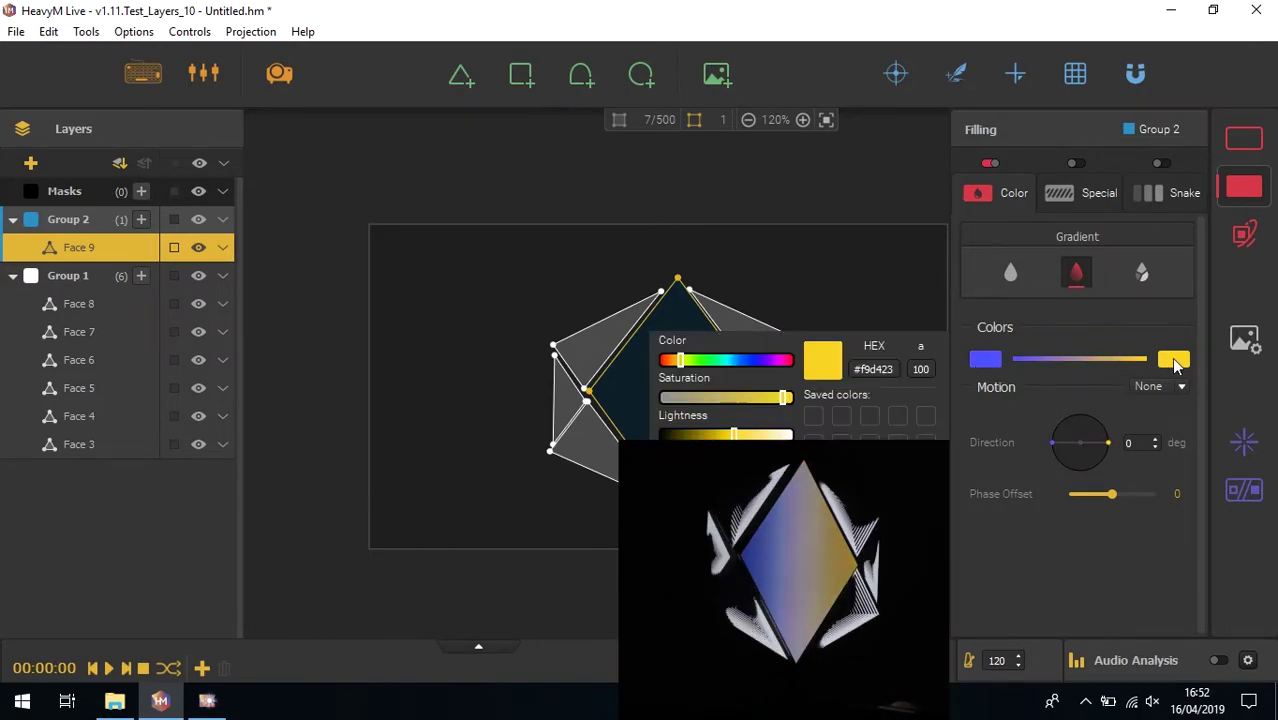
left_click_drag(685, 362, 707, 365)
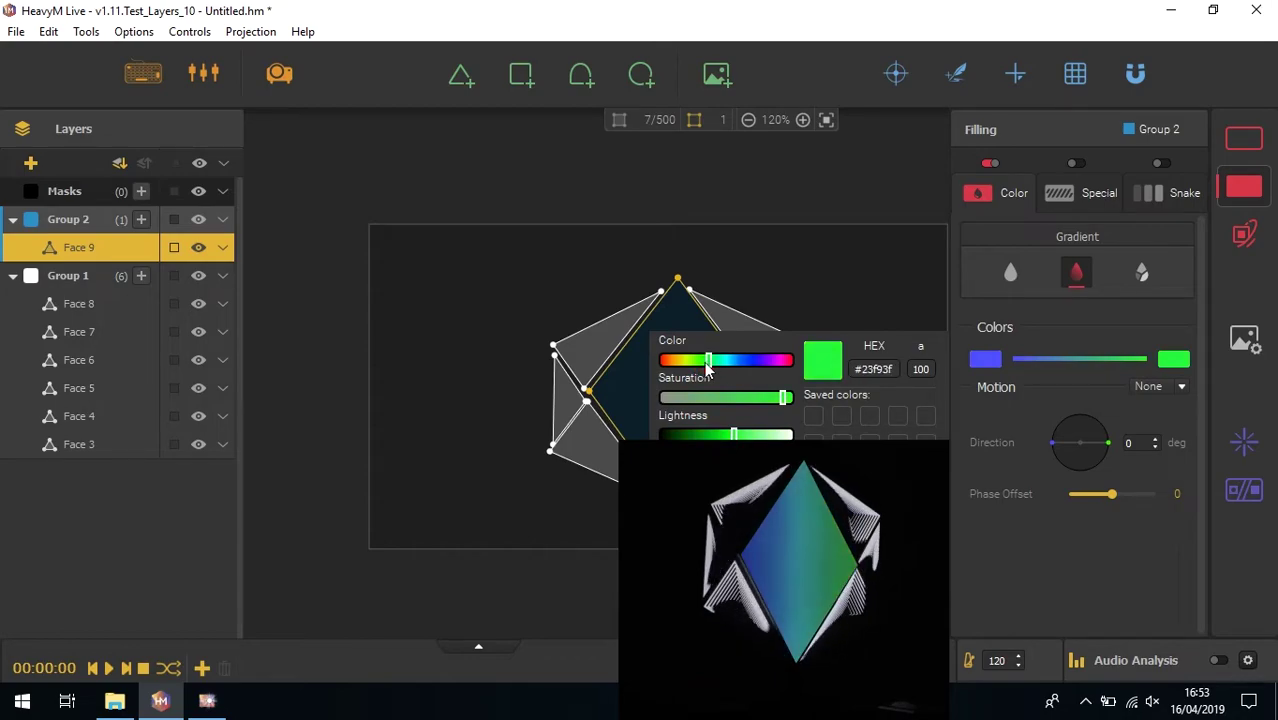
left_click(1174, 366)
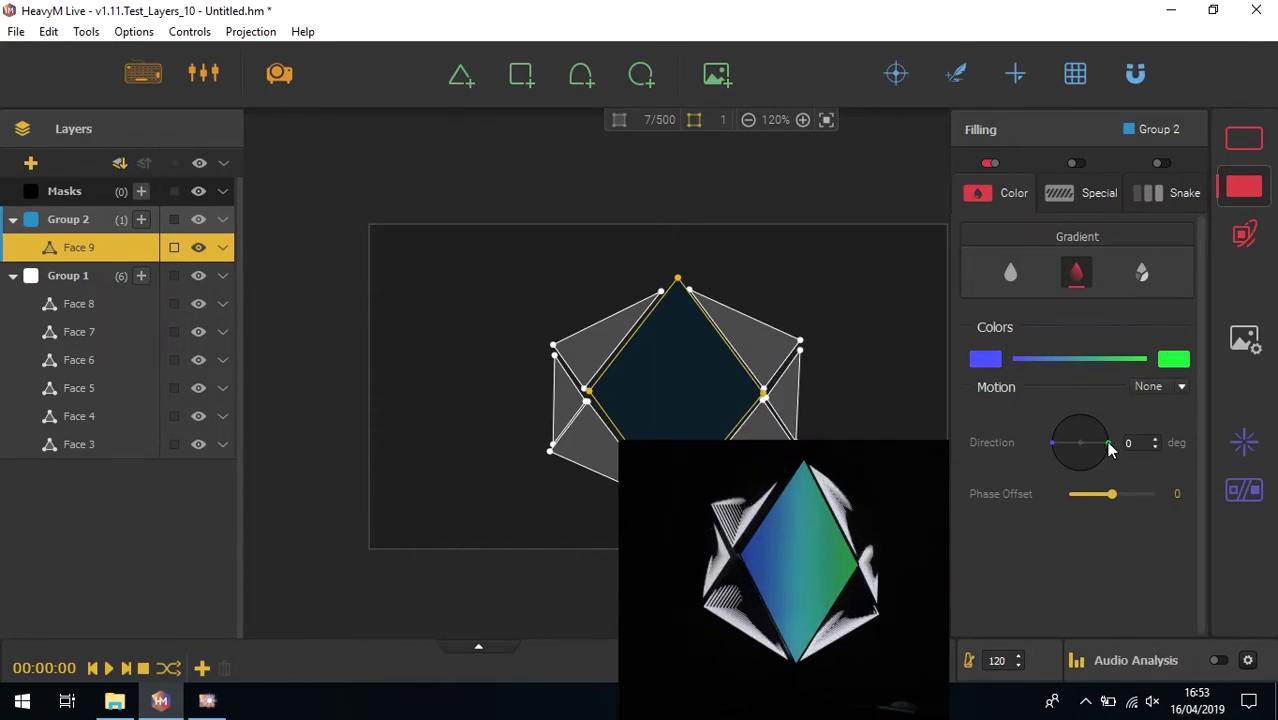
left_click_drag(1108, 450, 1101, 429)
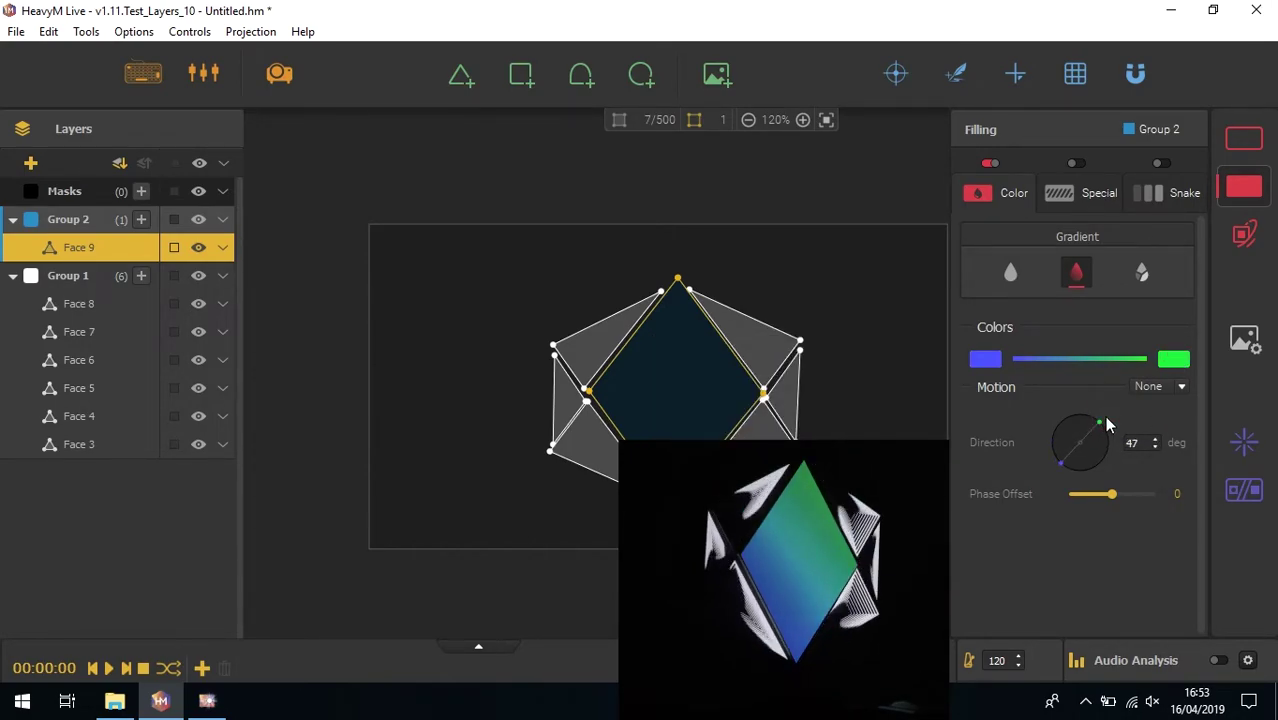
Enable the Radial Glow structure effect on Group 2 with a black colour.
left_click(1244, 234)
left_click(1152, 198)
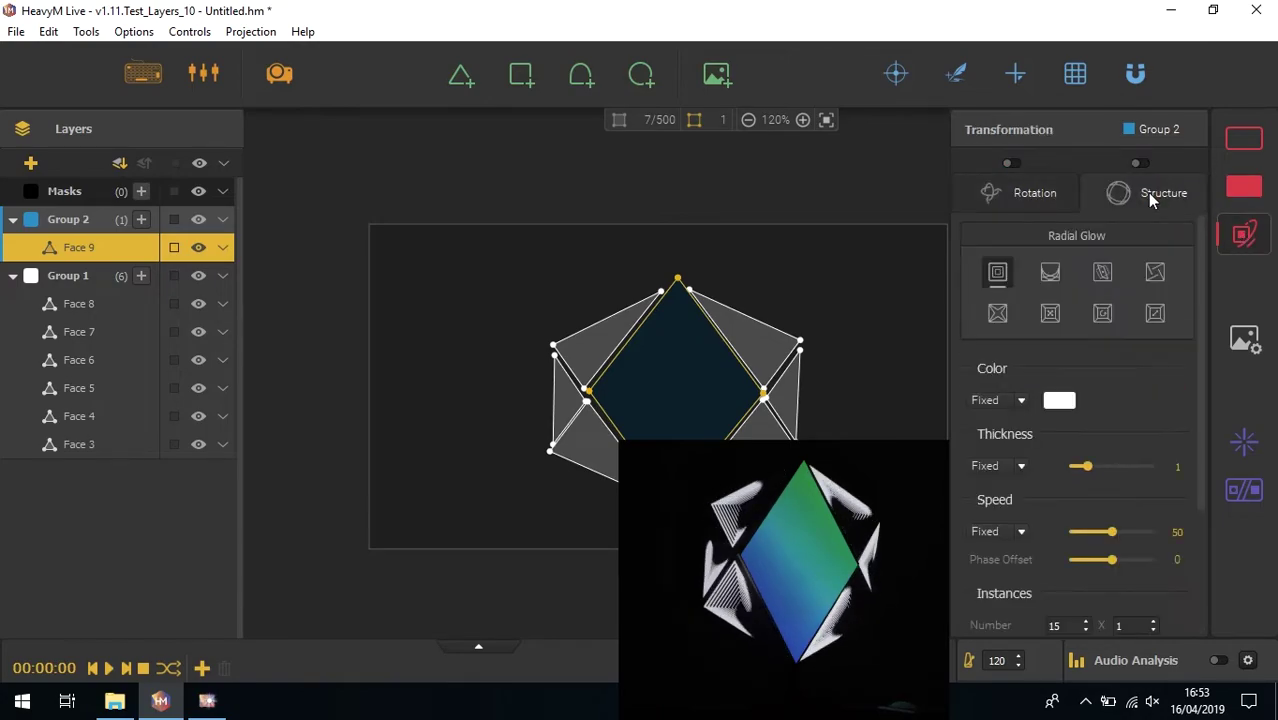
left_click(1140, 166)
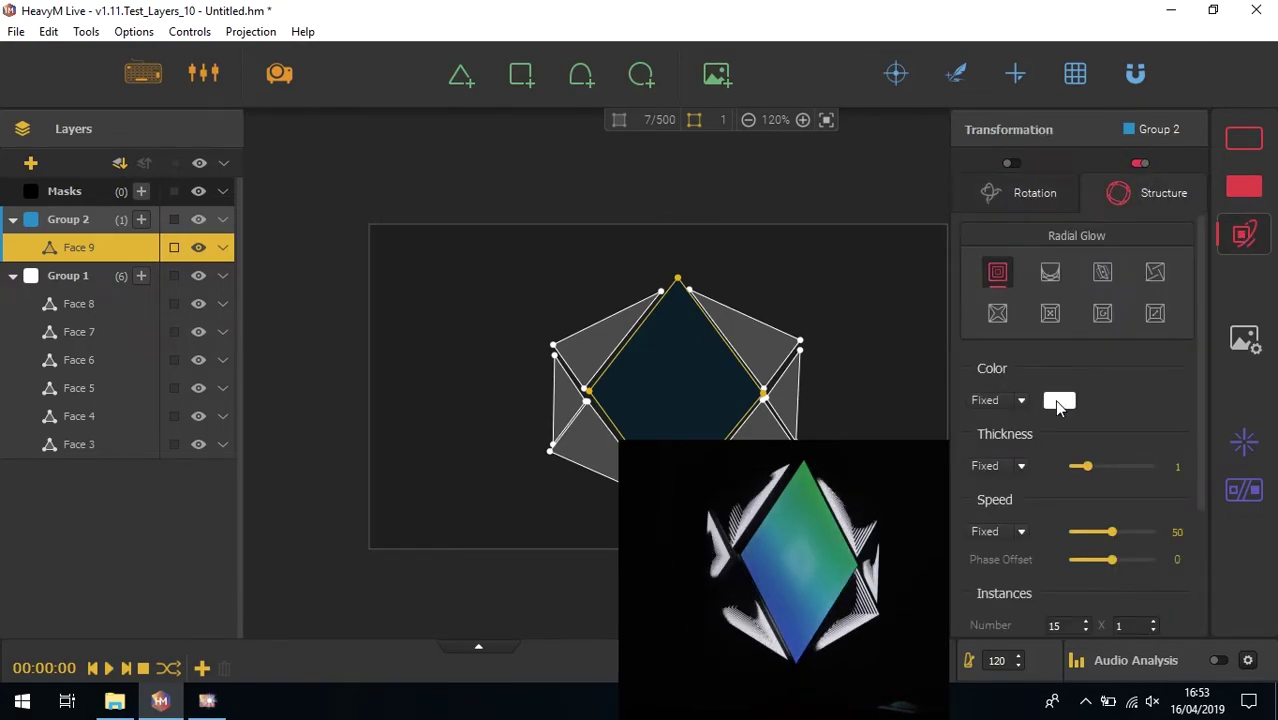
left_click(1058, 401)
left_click_drag(785, 437, 645, 435)
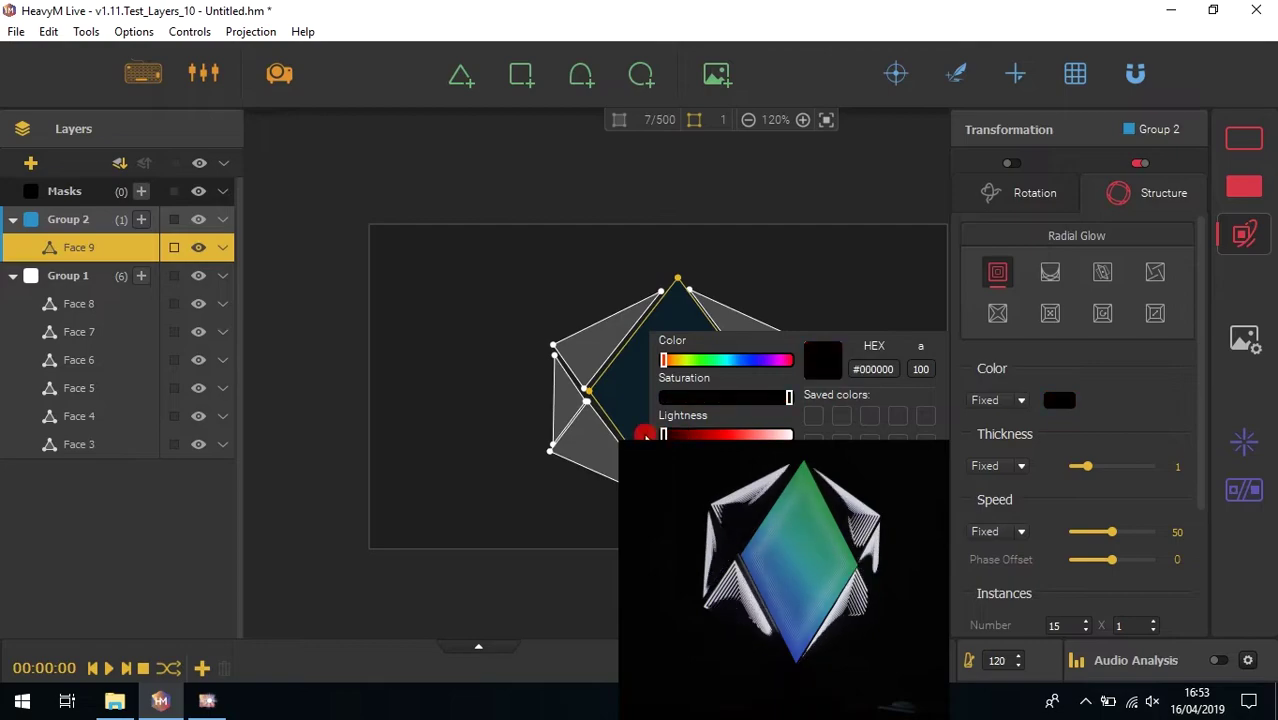
left_click(1148, 432)
Set the glow thickness to 6 and reduce the instances number to 5.
scroll(1148, 432, "down", 3)
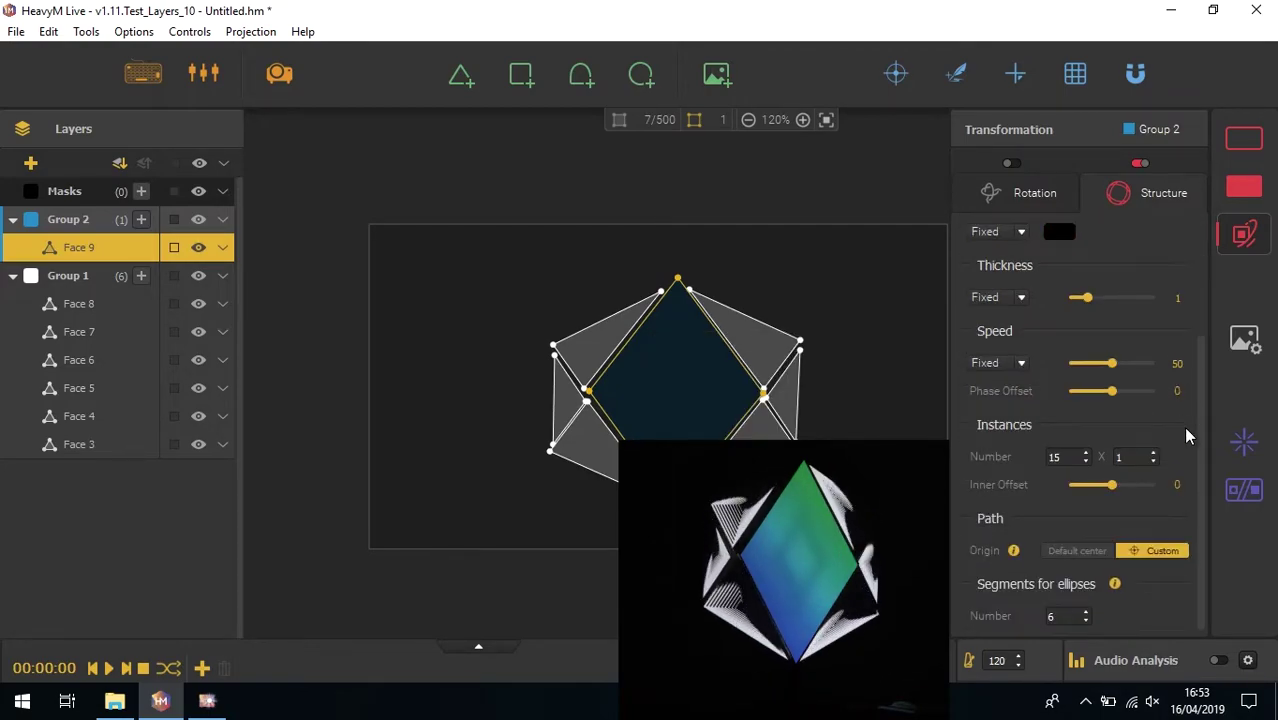
left_click_drag(1086, 298, 1162, 297)
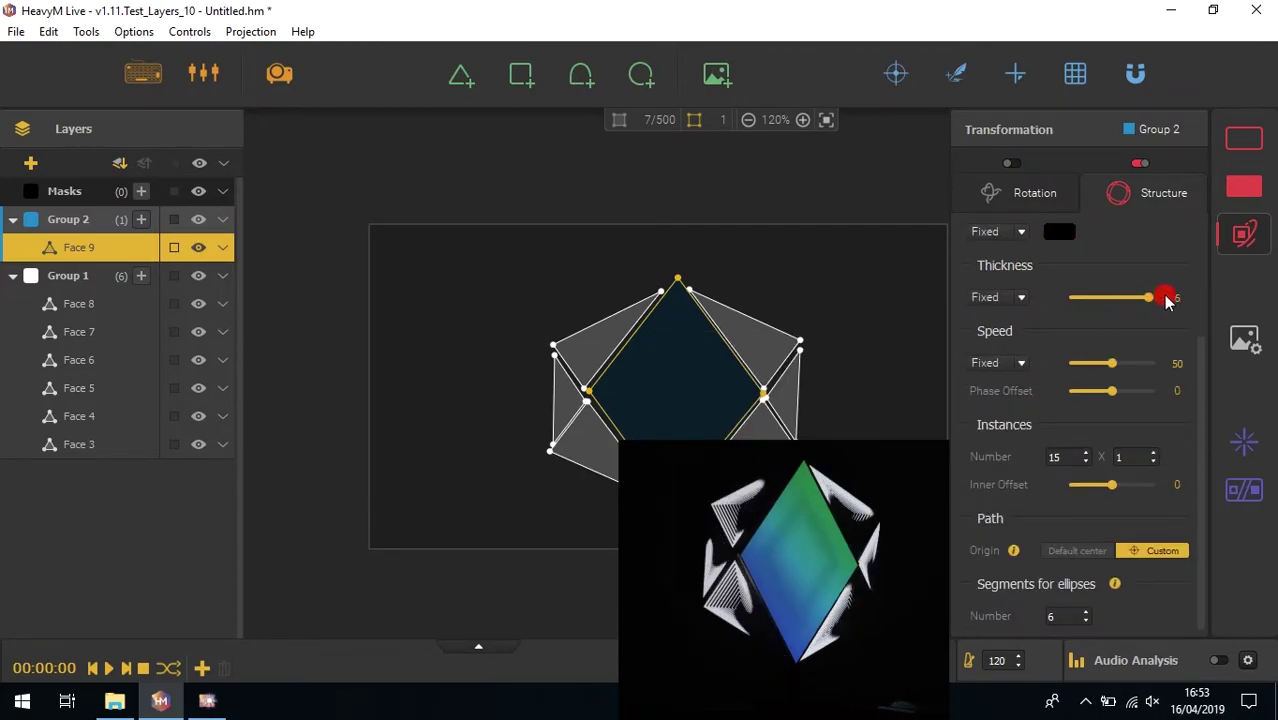
left_click(1085, 462)
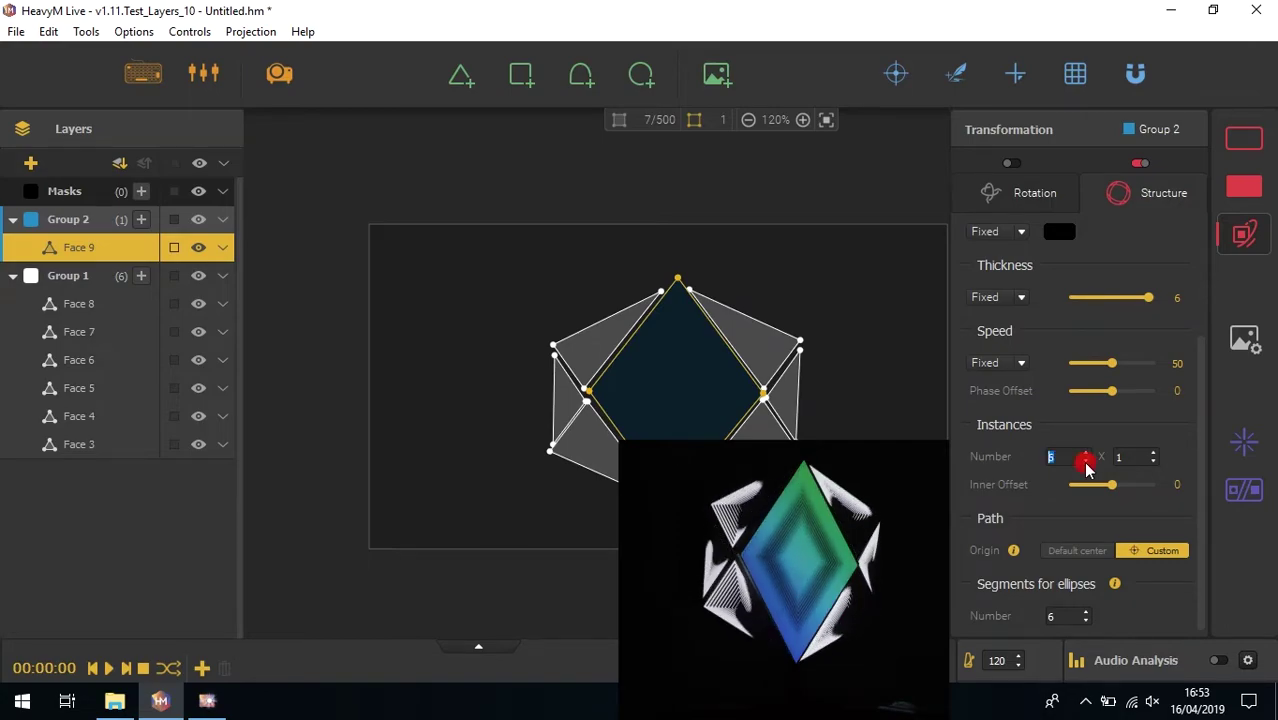
left_click(1085, 462)
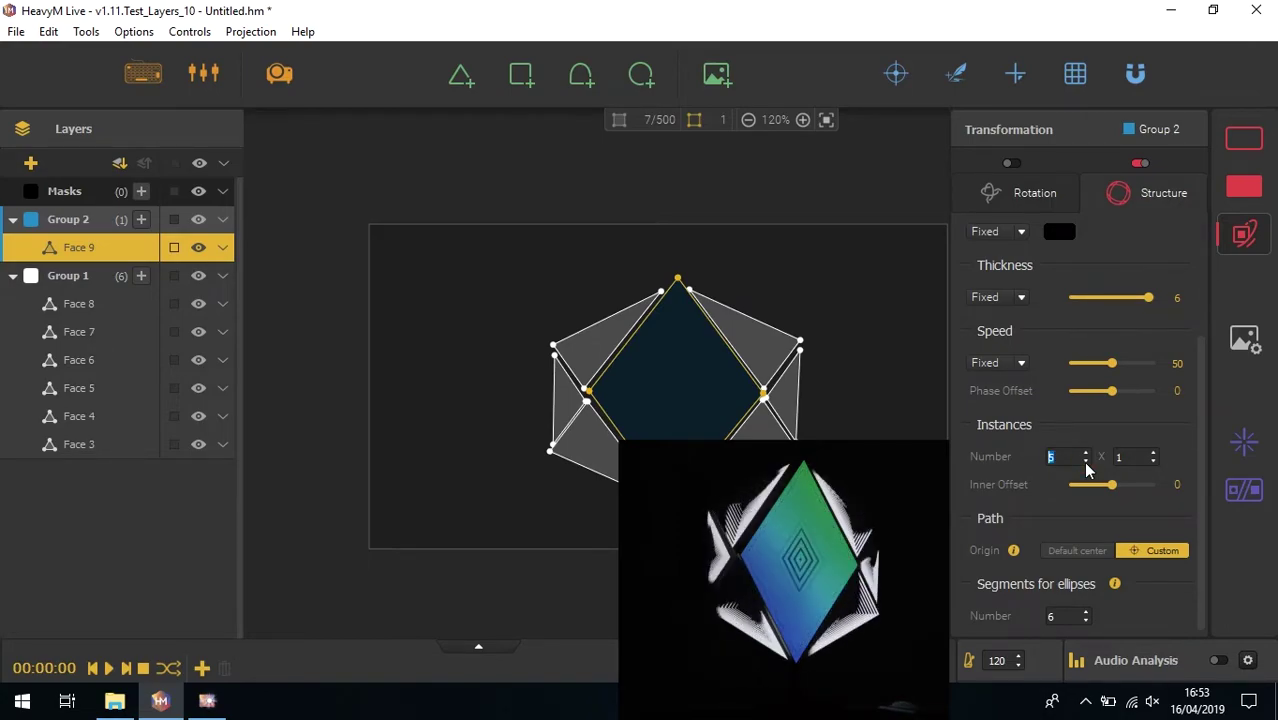
key("Escape")
Select Face 4, Face 9 and Face 7 in sequence 1 and group them as Group 2.
left_click(478, 646)
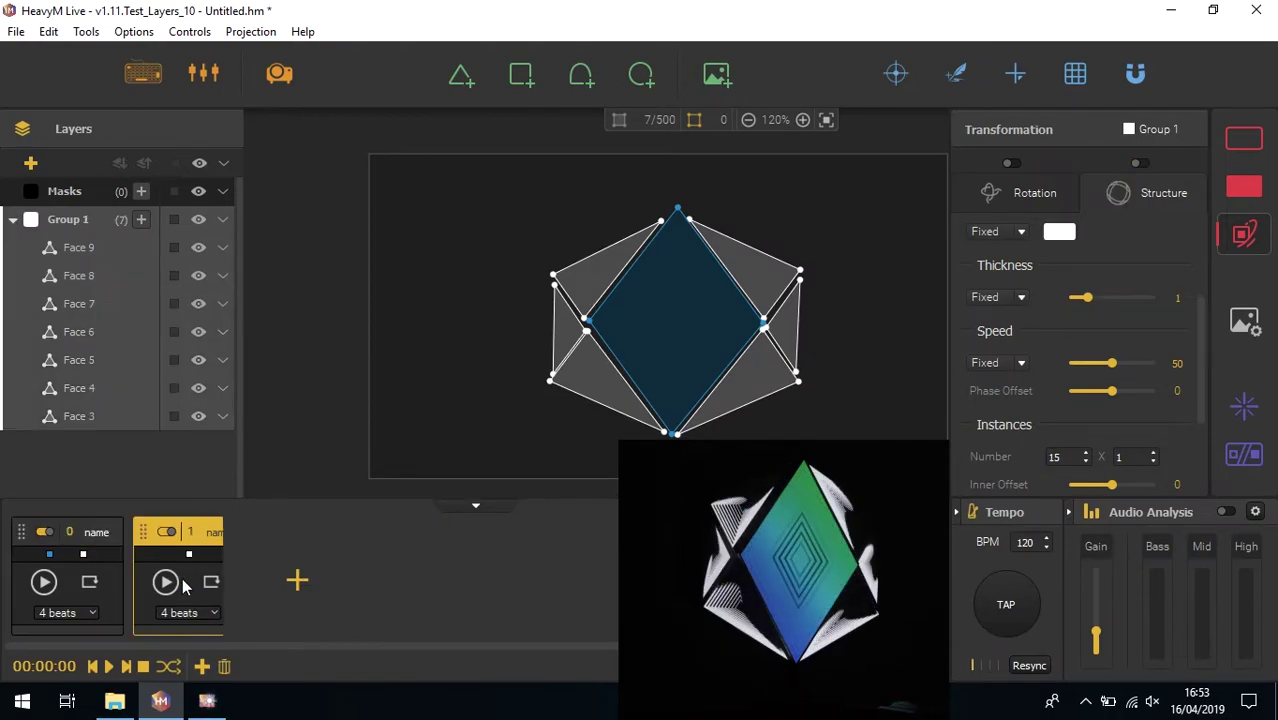
left_click(576, 323)
left_click(742, 322, "shift")
left_click(797, 327, "shift")
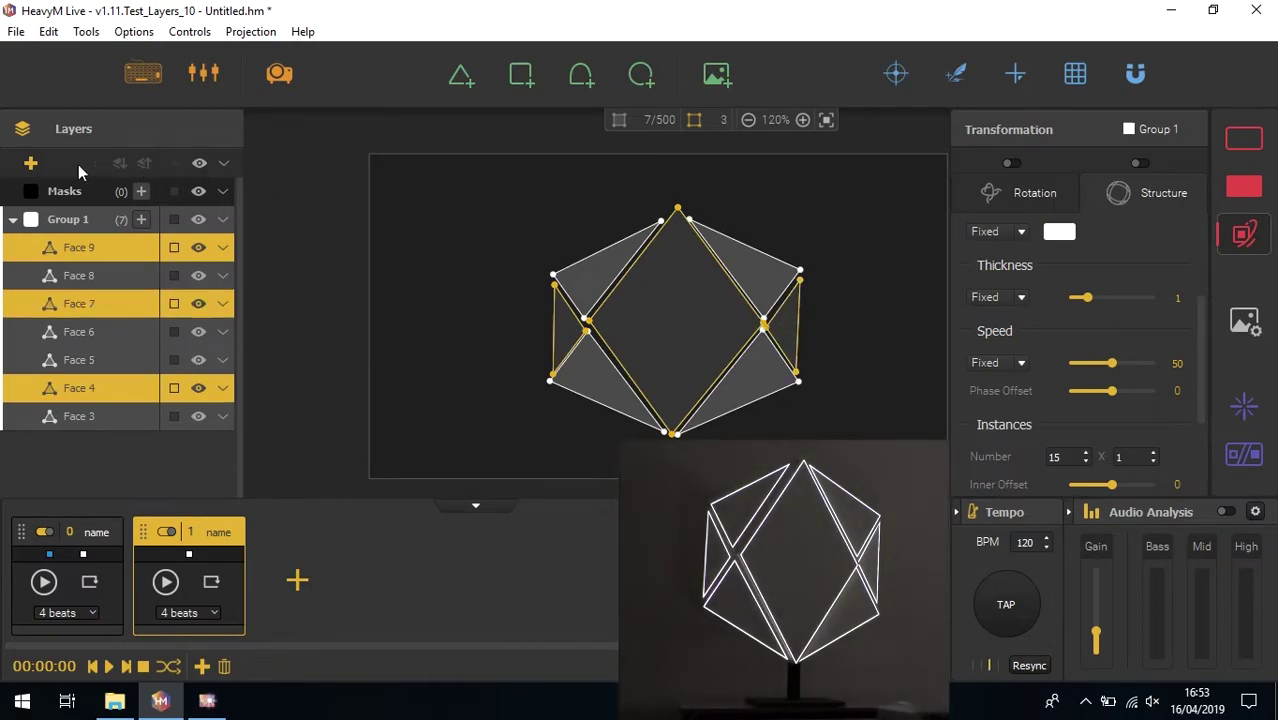
left_click(31, 165)
left_click(479, 420)
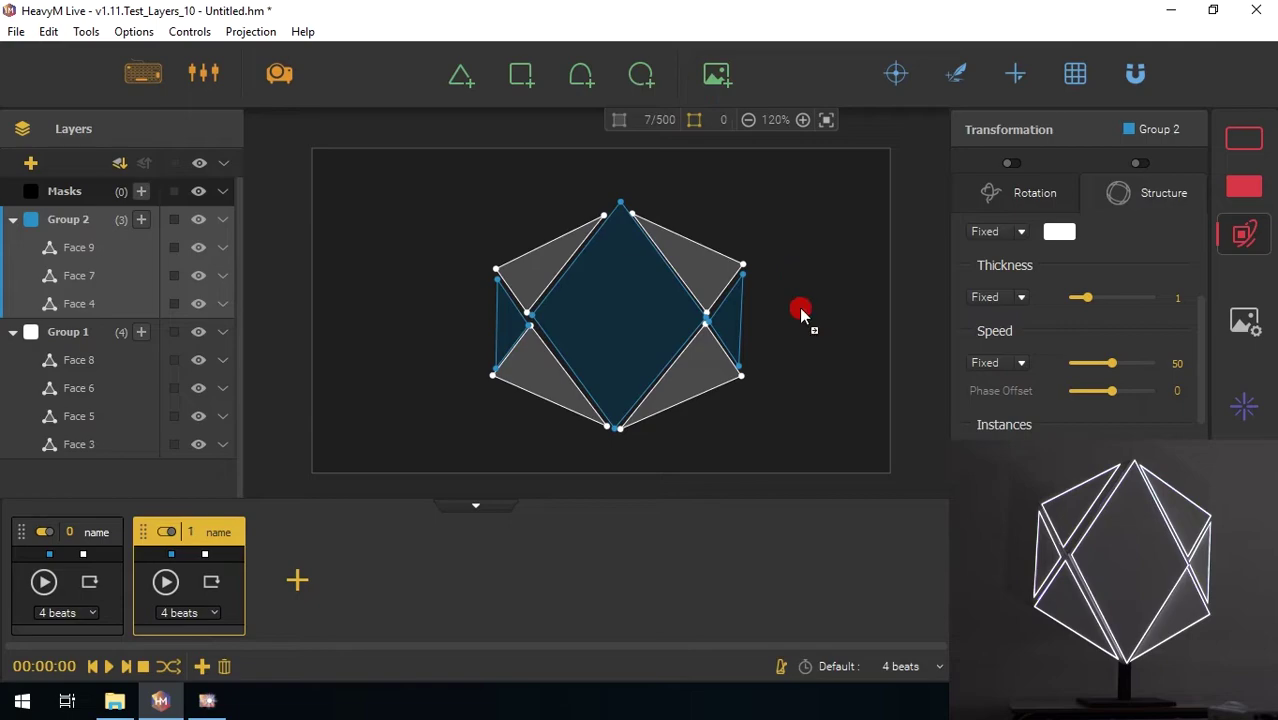
Add Player 1 playing HMLoop_Mercury and stretch it over the entire diamond.
left_click(816, 424)
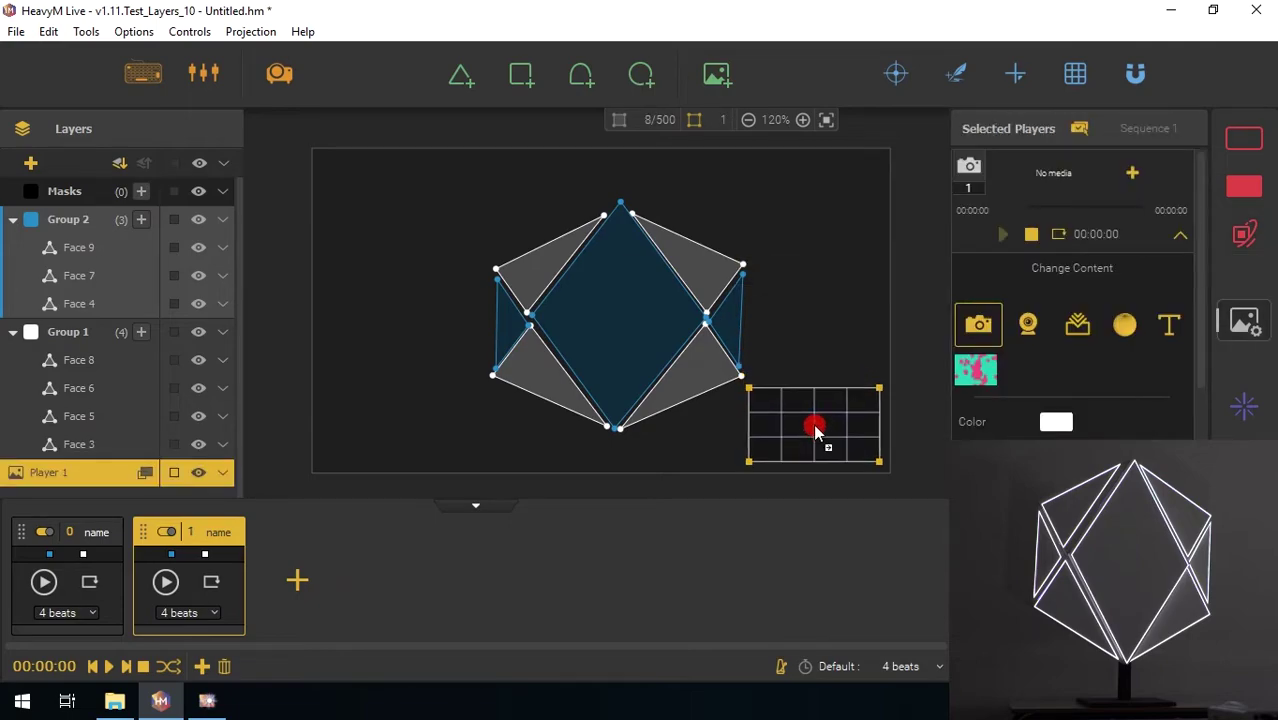
left_click(1133, 175)
left_click(245, 211)
left_click(481, 443)
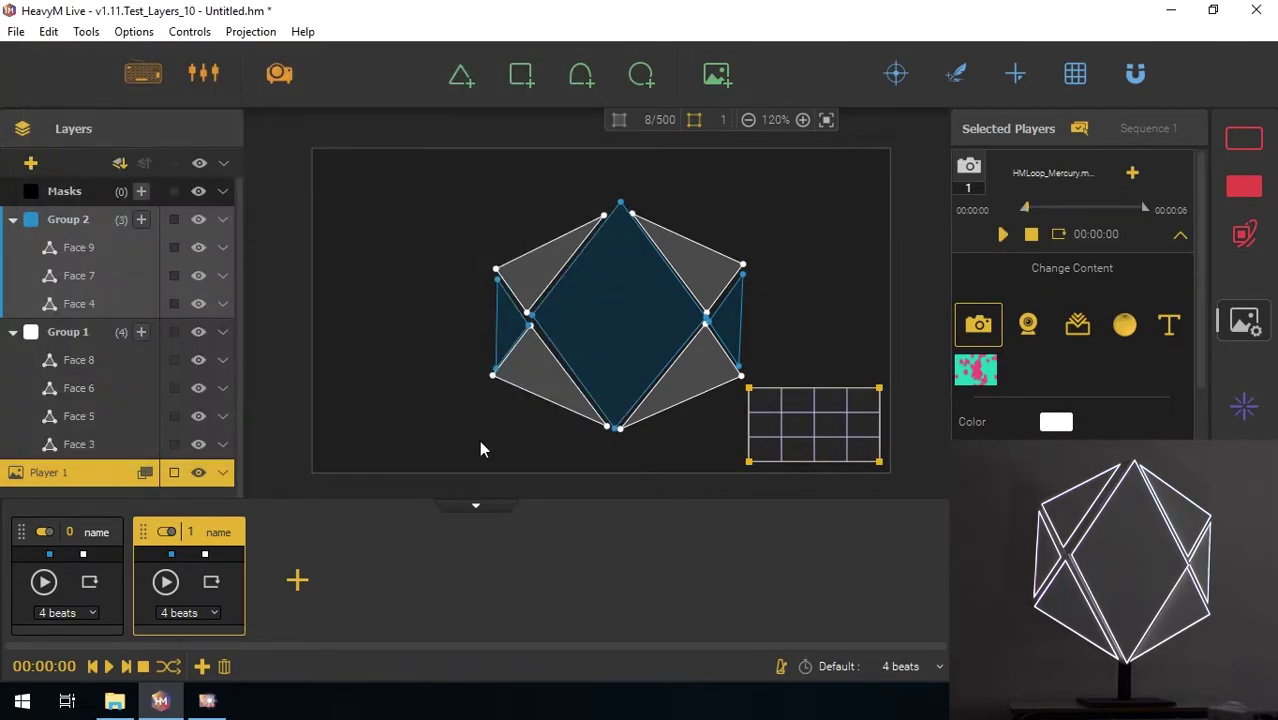
left_click(1004, 234)
mouse_move(820, 423)
left_mouse_down()
mouse_move(787, 417)
mouse_move(805, 397)
mouse_move(750, 341)
mouse_move(556, 206)
mouse_move(685, 323)
mouse_move(628, 322)
left_mouse_up()
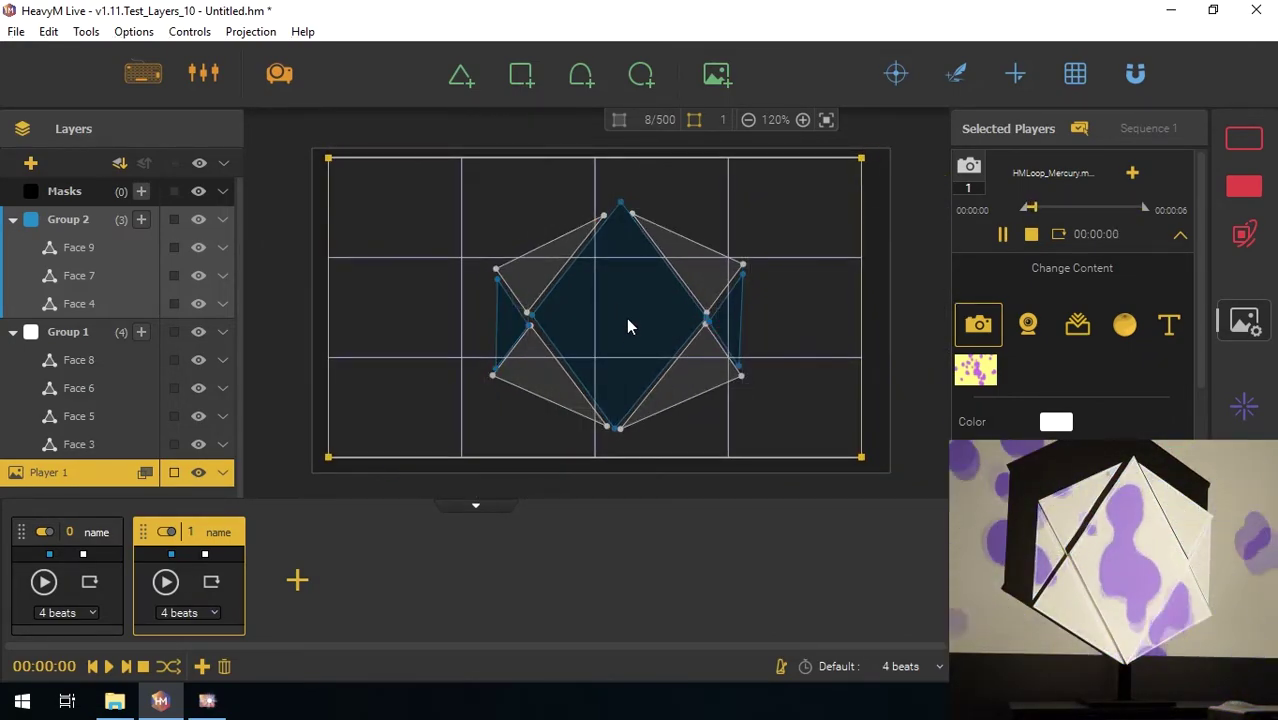
Set Player 1 to Solo Group Display and place it inside Group 2.
left_click(476, 505)
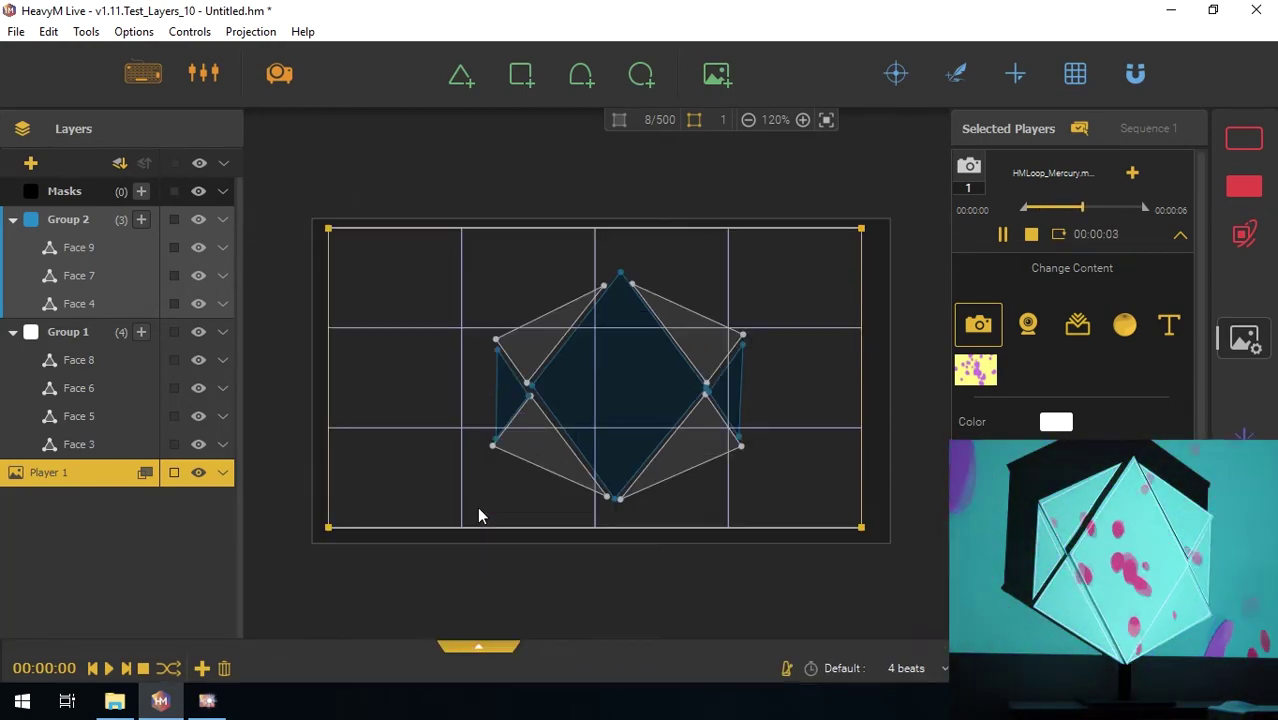
left_click(144, 472)
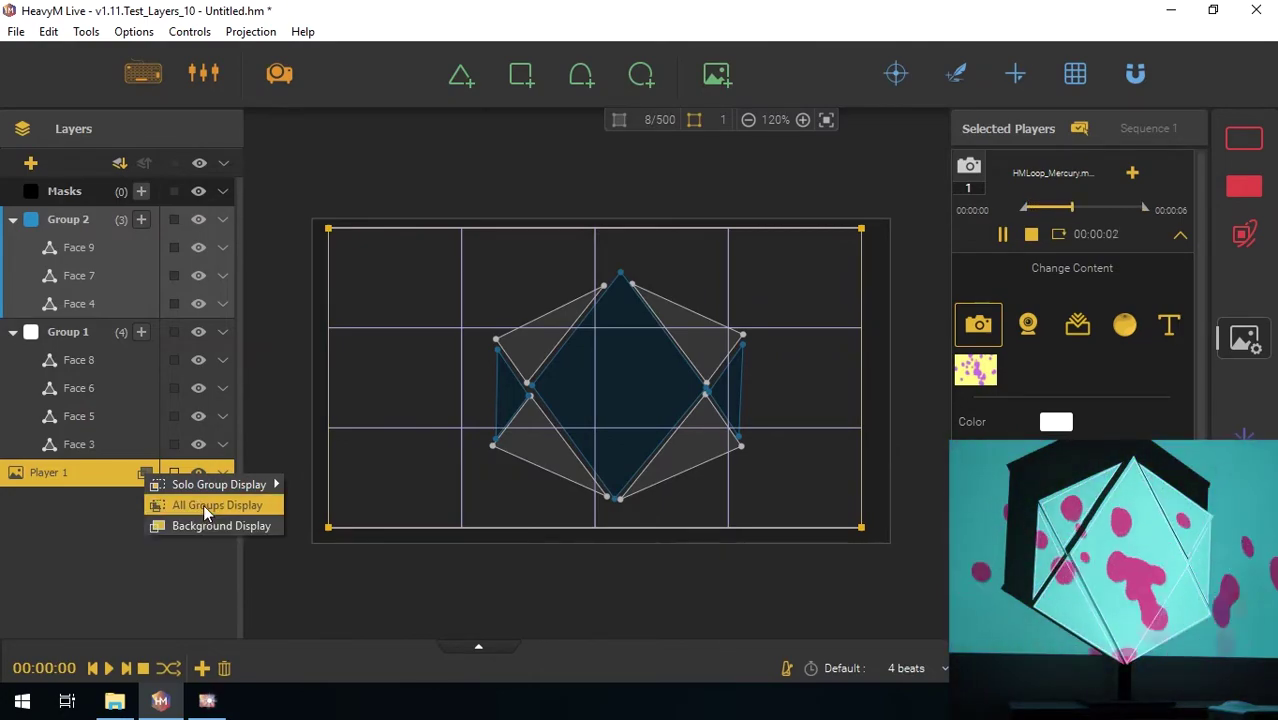
left_click(203, 504)
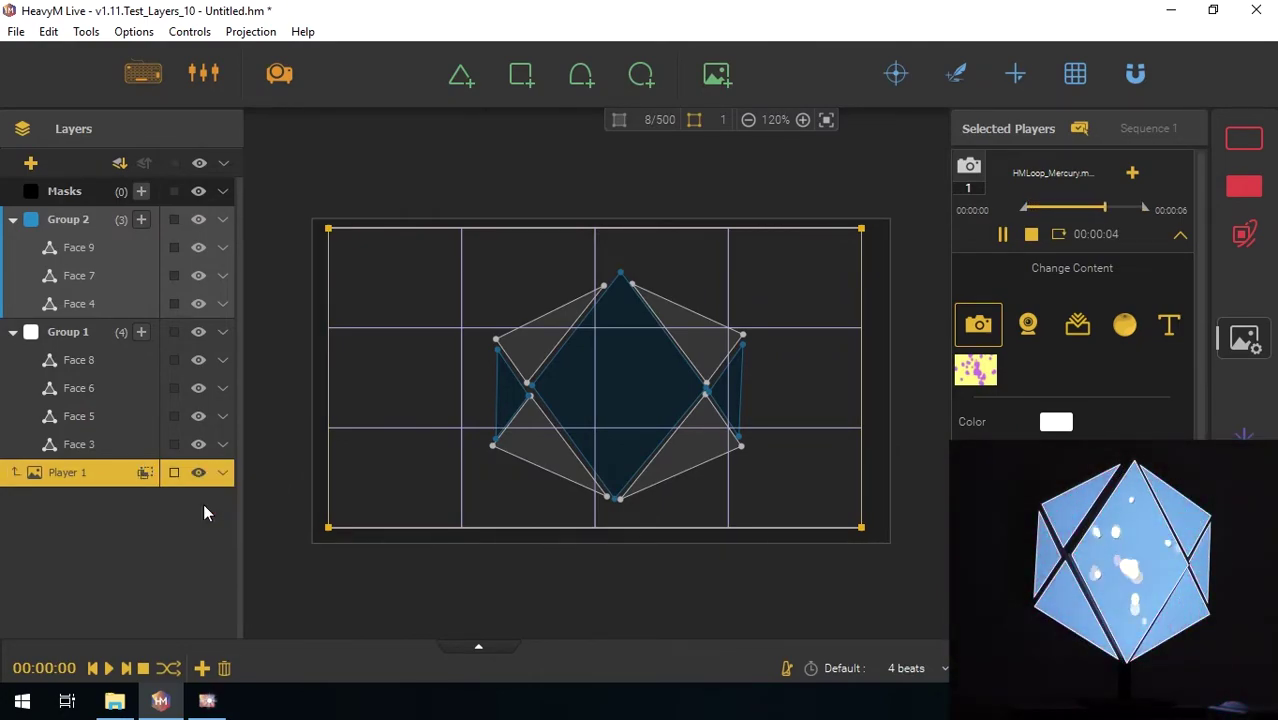
left_click(145, 474)
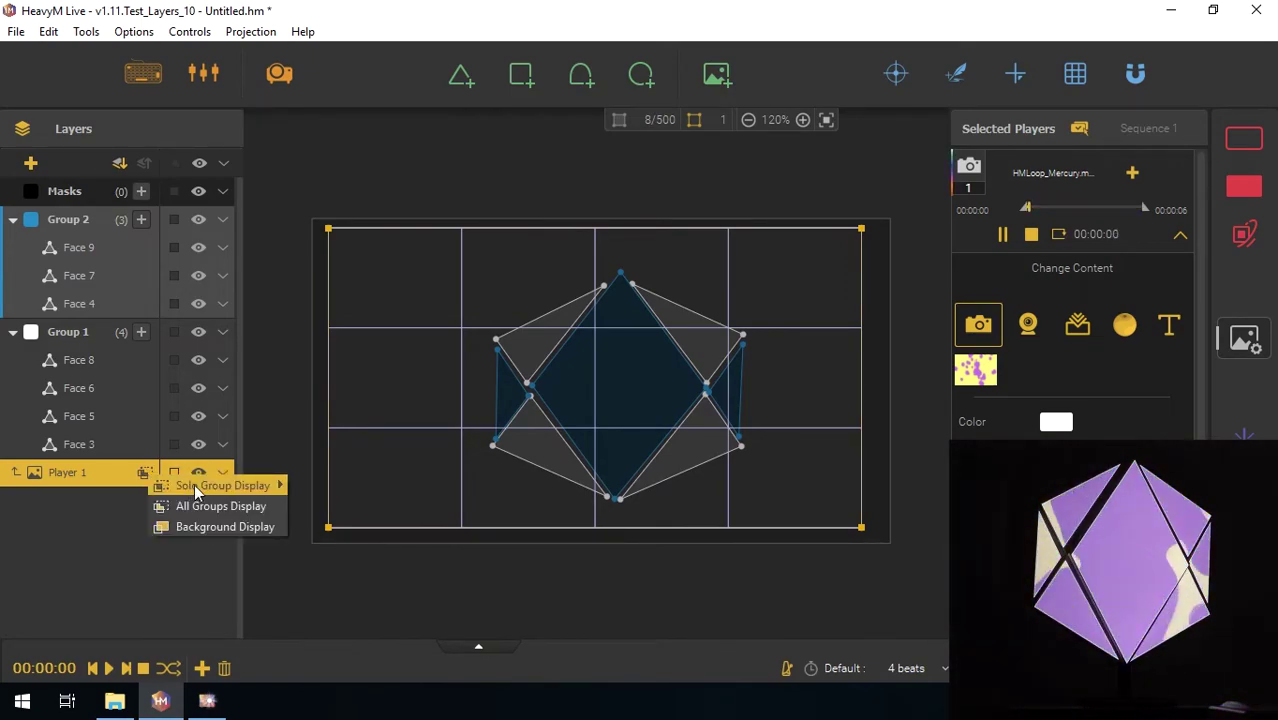
mouse_move(196, 491)
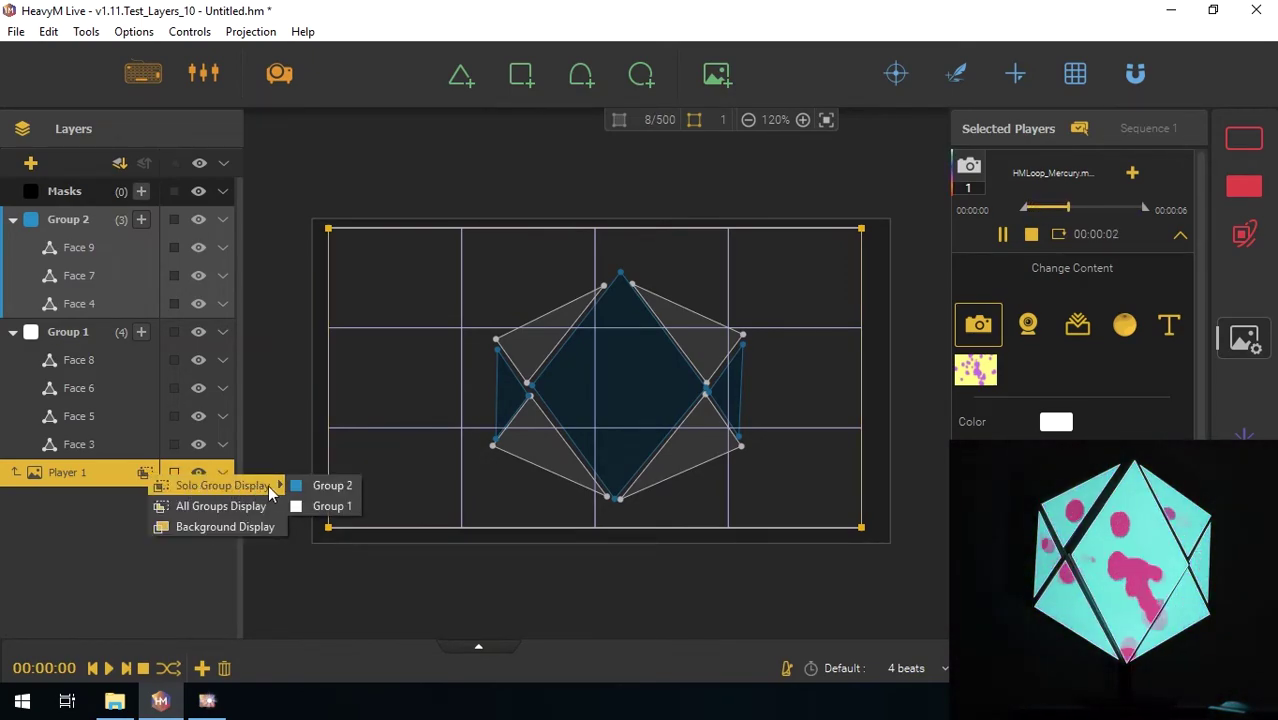
left_click(312, 506)
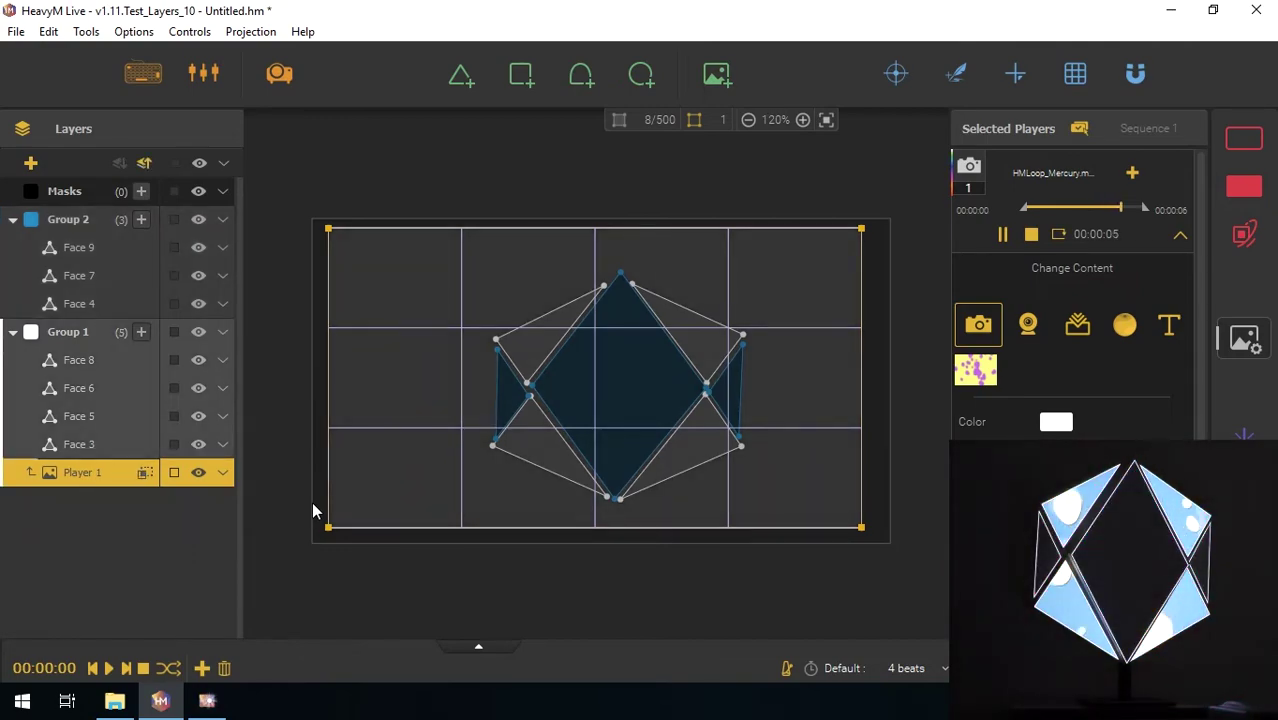
left_click_drag(111, 476, 111, 225)
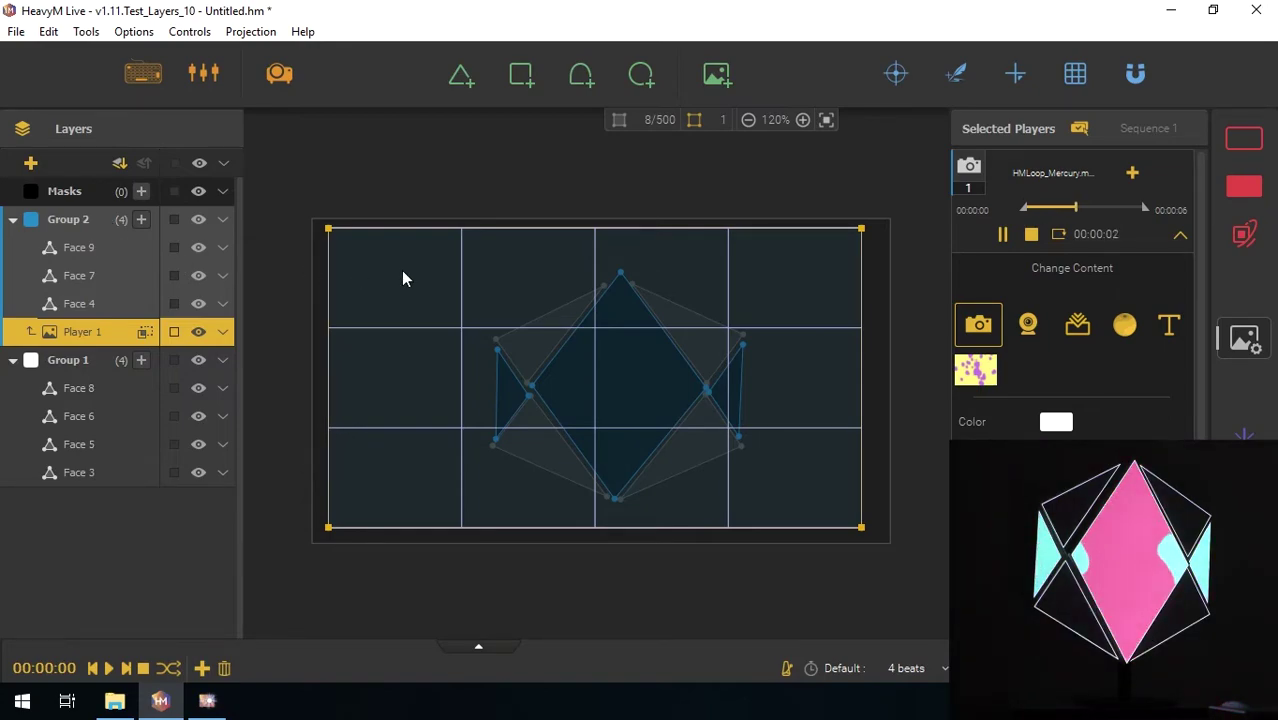
Give Group 2 a special Stripes fill with stripe width 20 at 42°.
left_click(1244, 186)
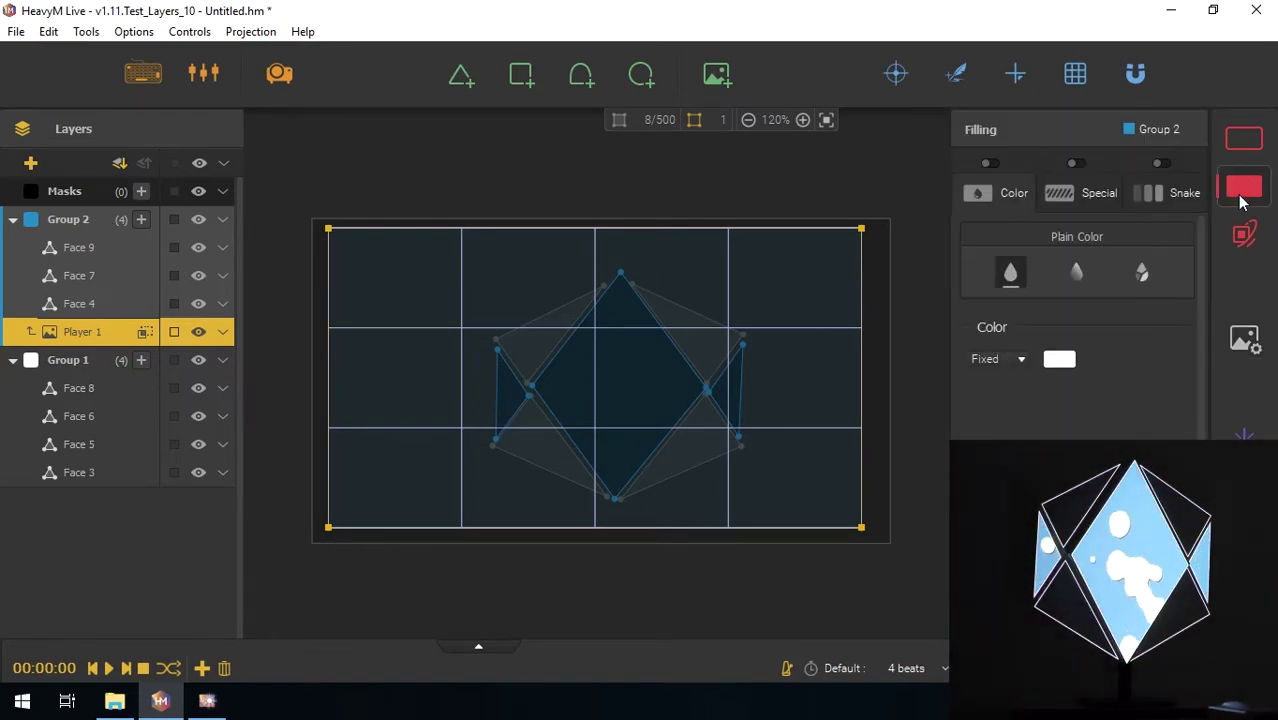
left_click(1078, 198)
left_click(1075, 163)
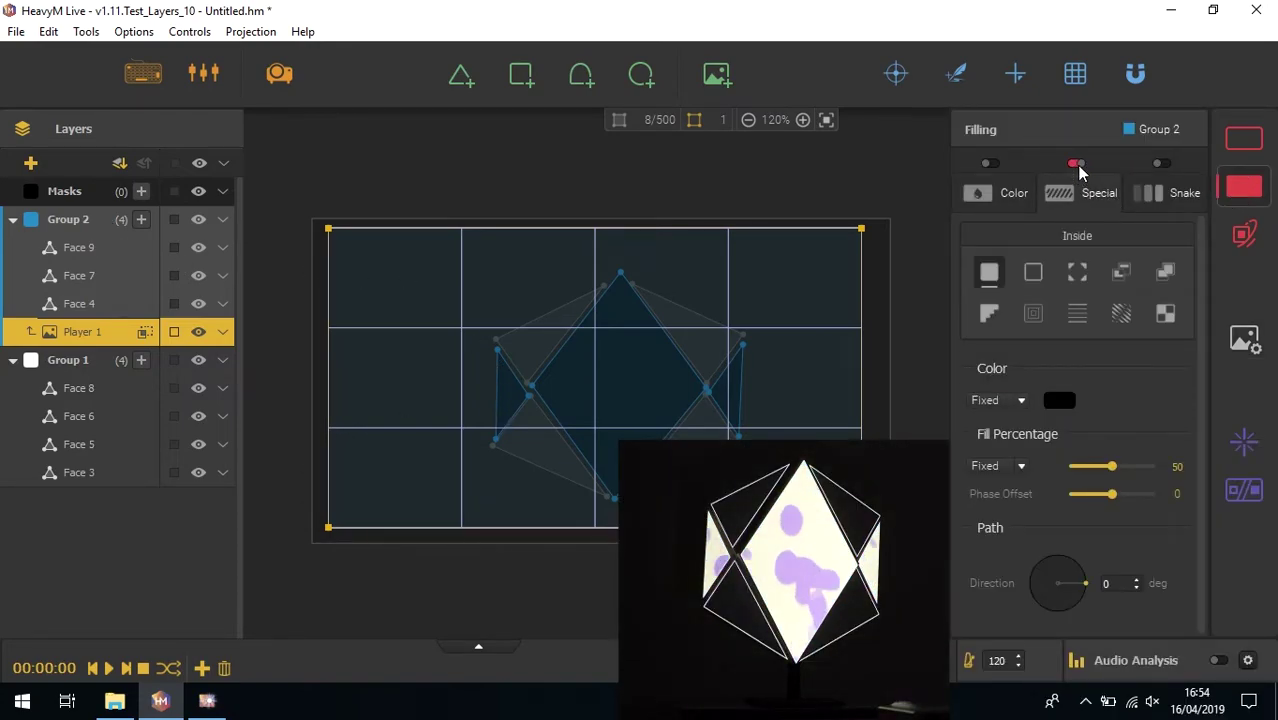
left_click(1077, 314)
left_click_drag(1110, 560, 1087, 560)
scroll(1182, 552, "down", 1)
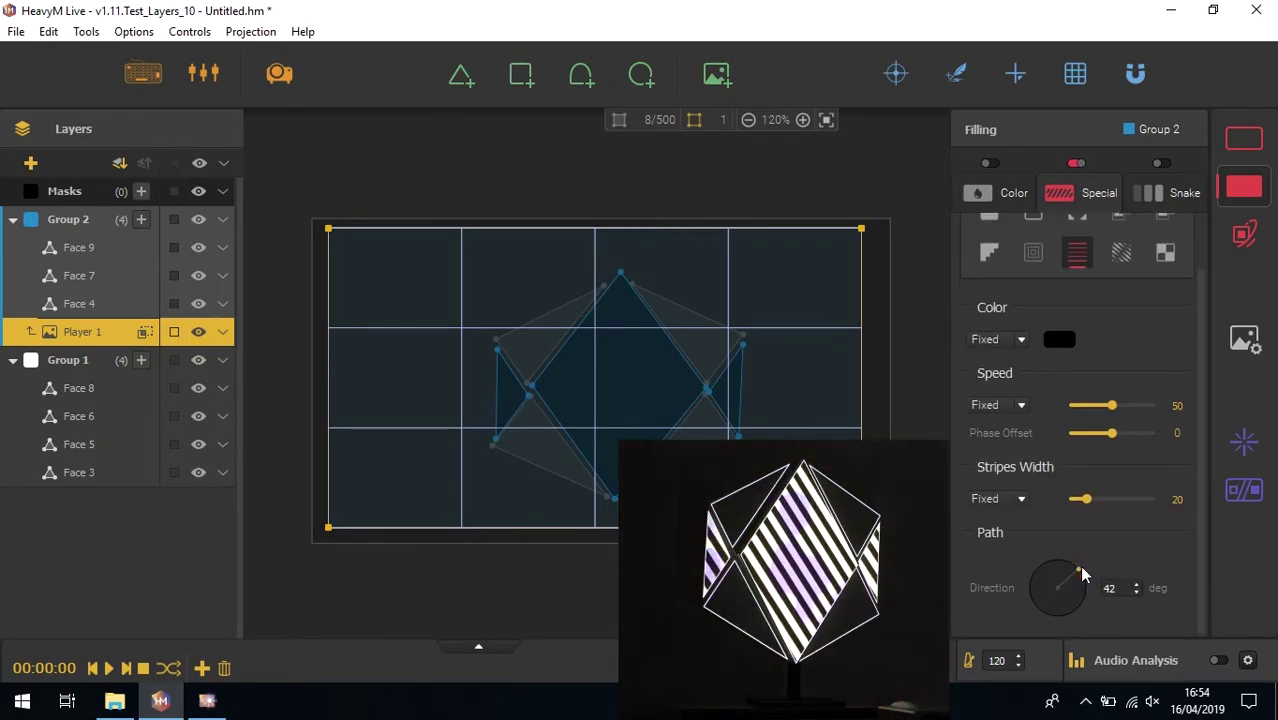
Give Group 1 a white special Swipe fill in Outside style at 50 percent.
left_click(708, 434)
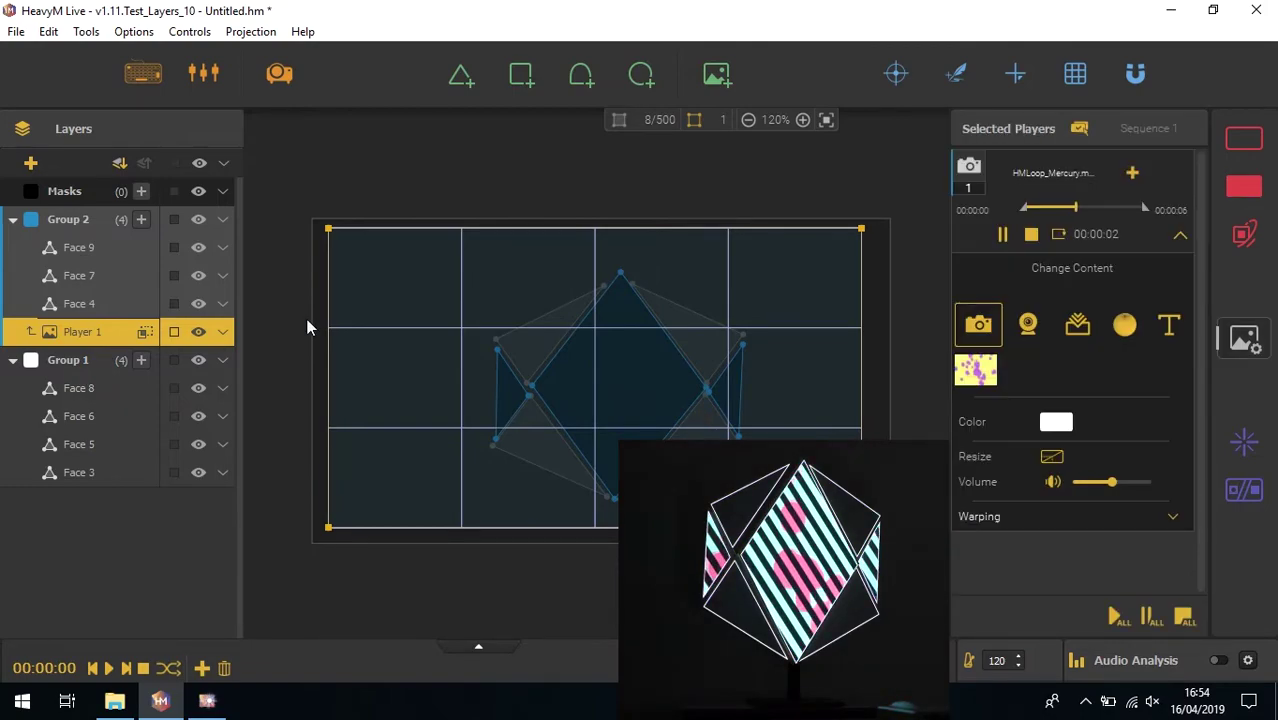
left_click(95, 368)
left_click(1076, 163)
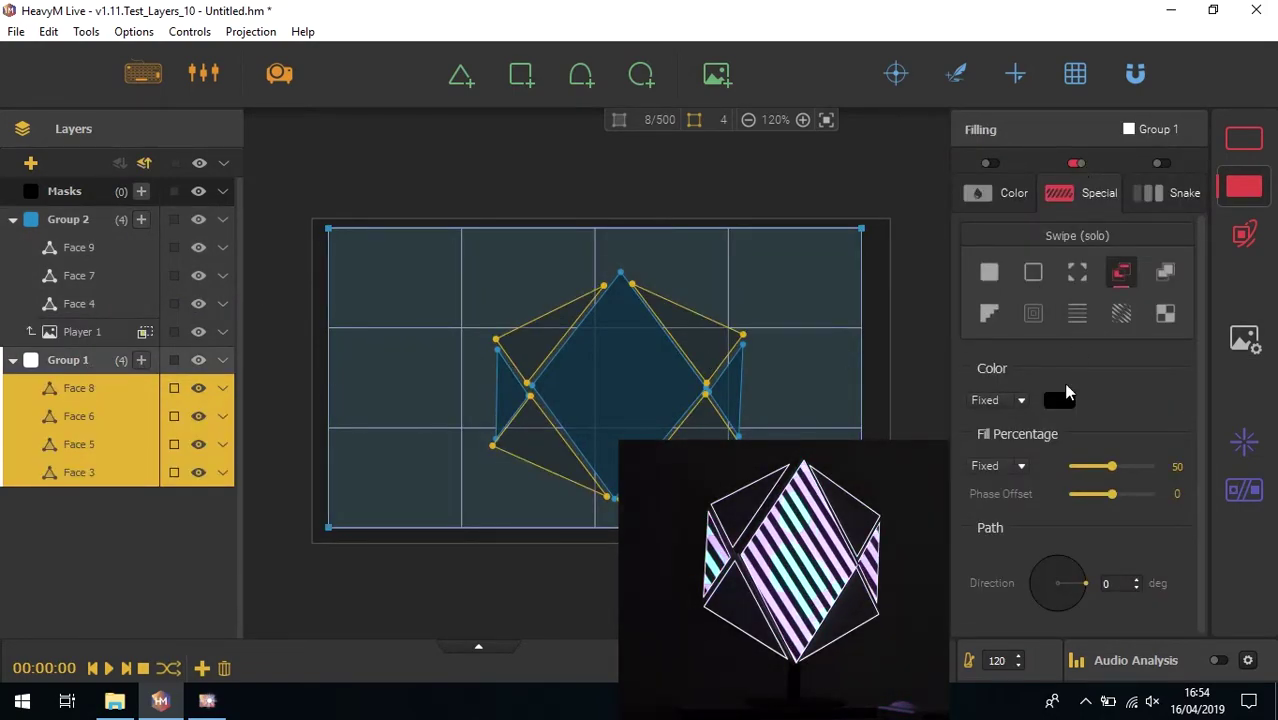
left_click(1060, 401)
left_click_drag(663, 435, 794, 435)
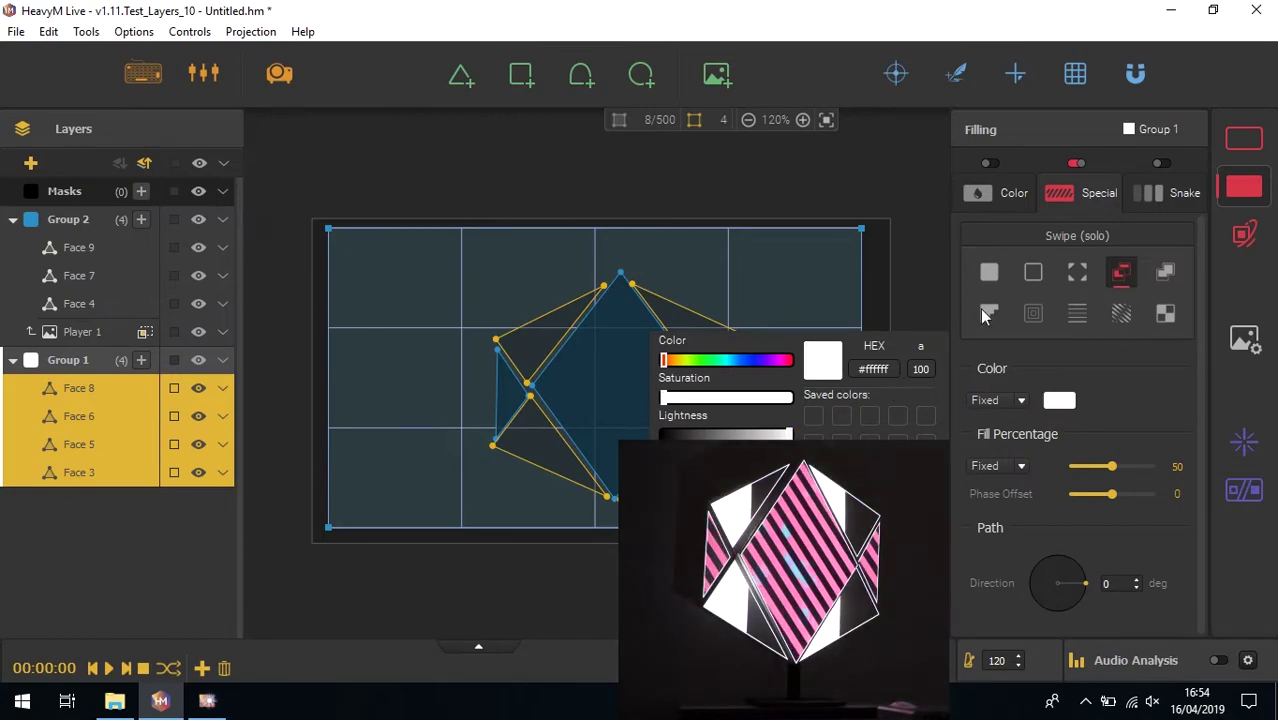
left_click(995, 274)
left_click(1030, 276)
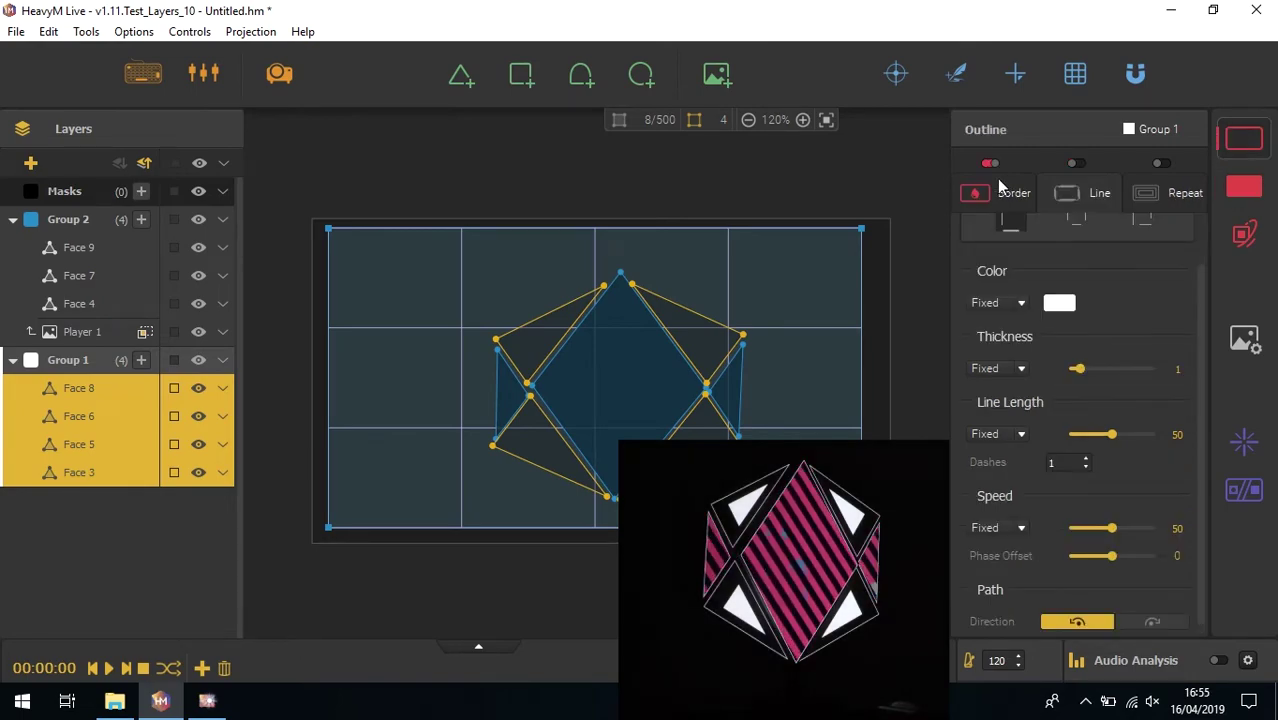
left_click(728, 392)
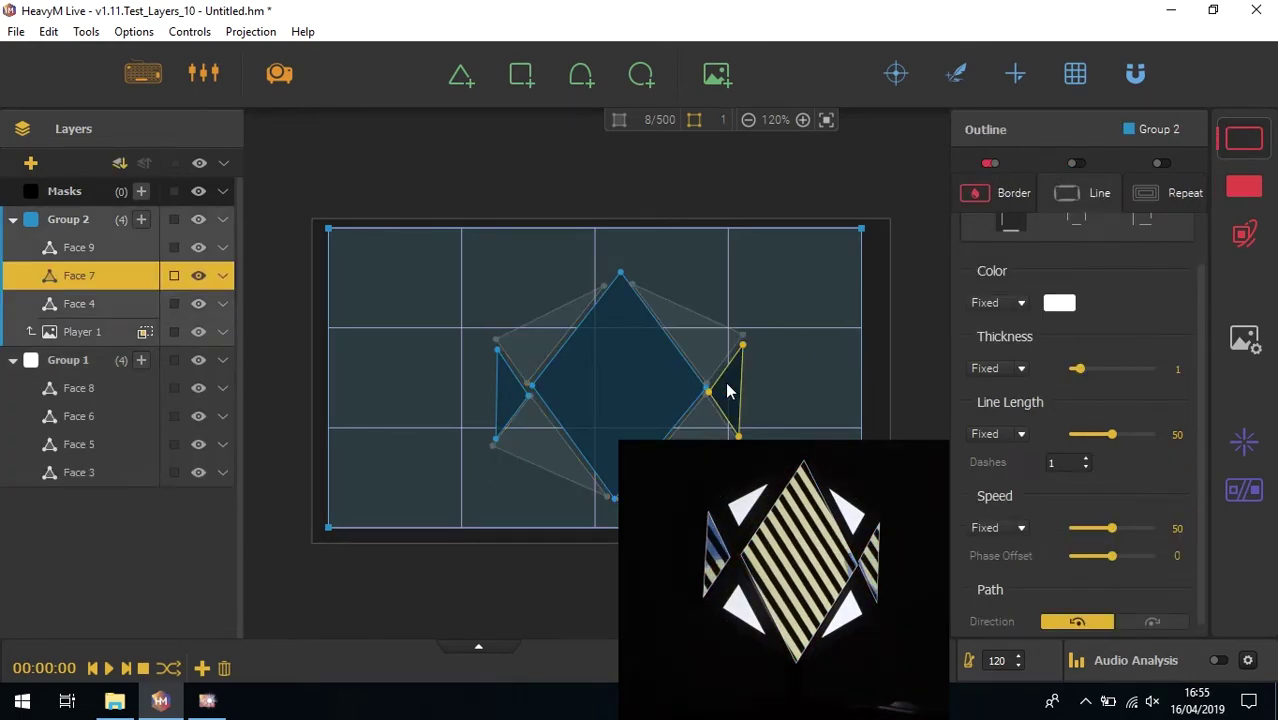
left_click(916, 330)
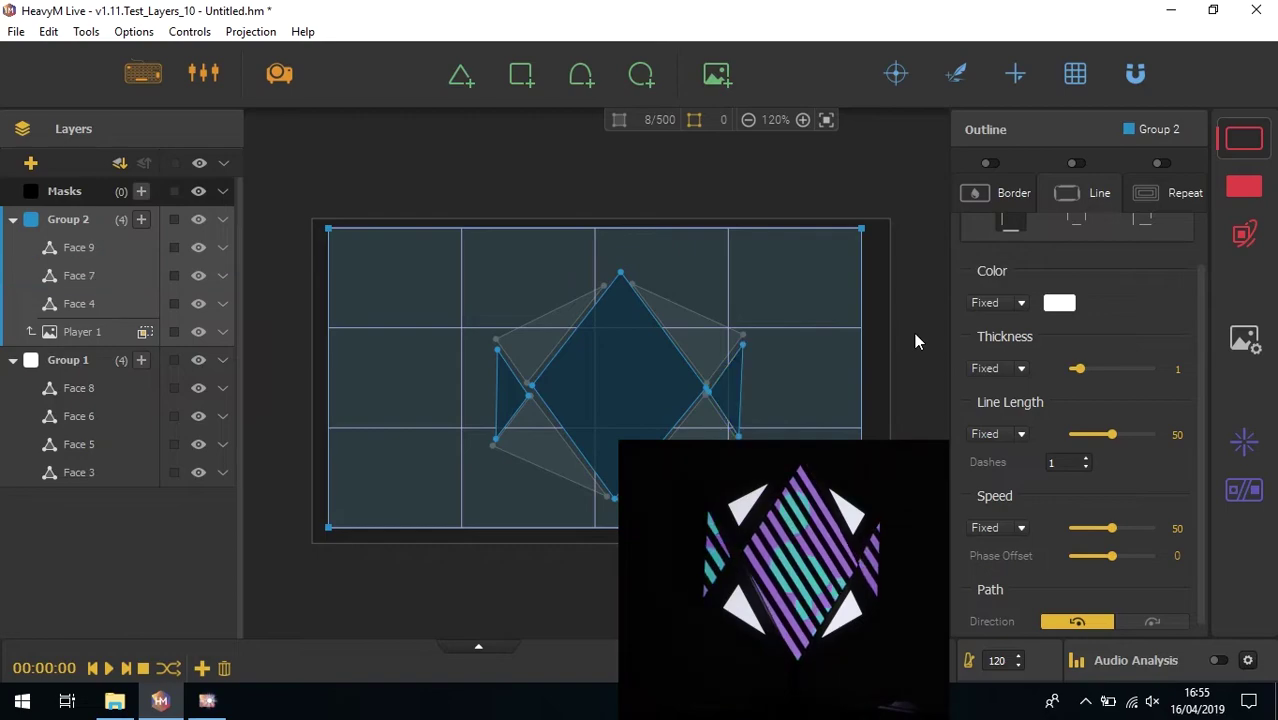
Add a Strobe post shader at strength 46 and show the sequence timeline.
left_click(1238, 148)
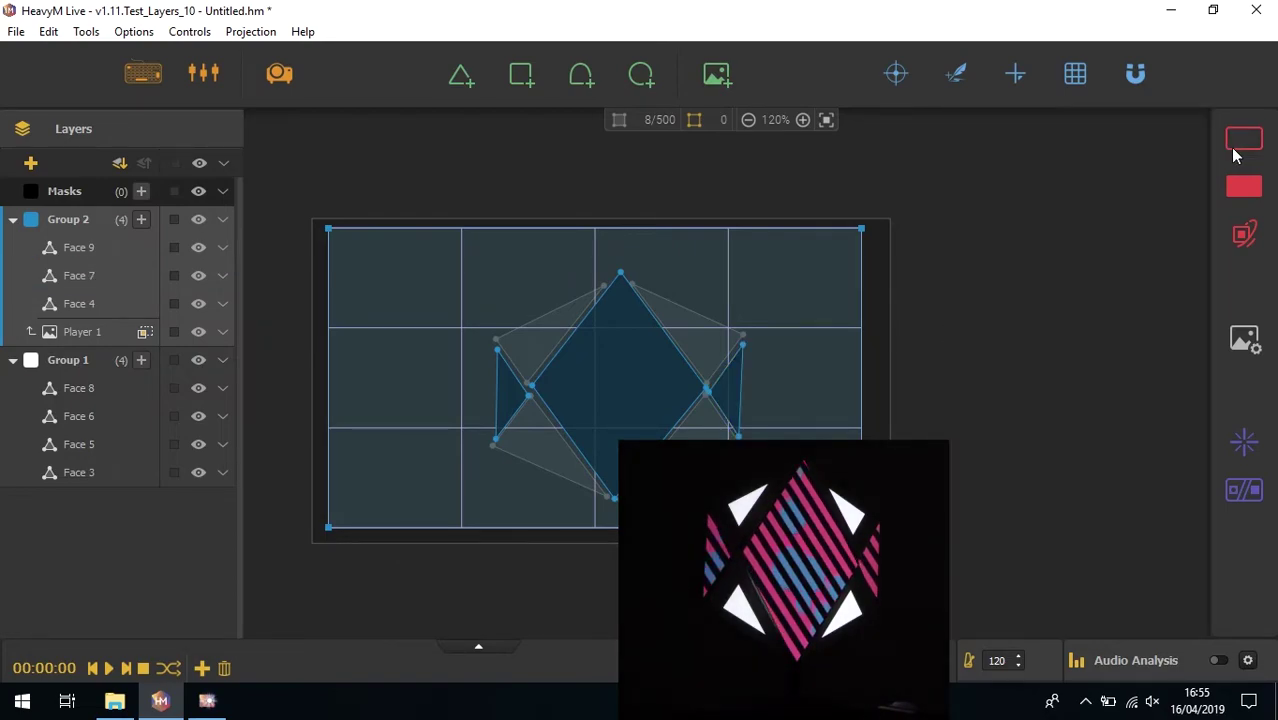
left_click(1245, 445)
left_click(1182, 164)
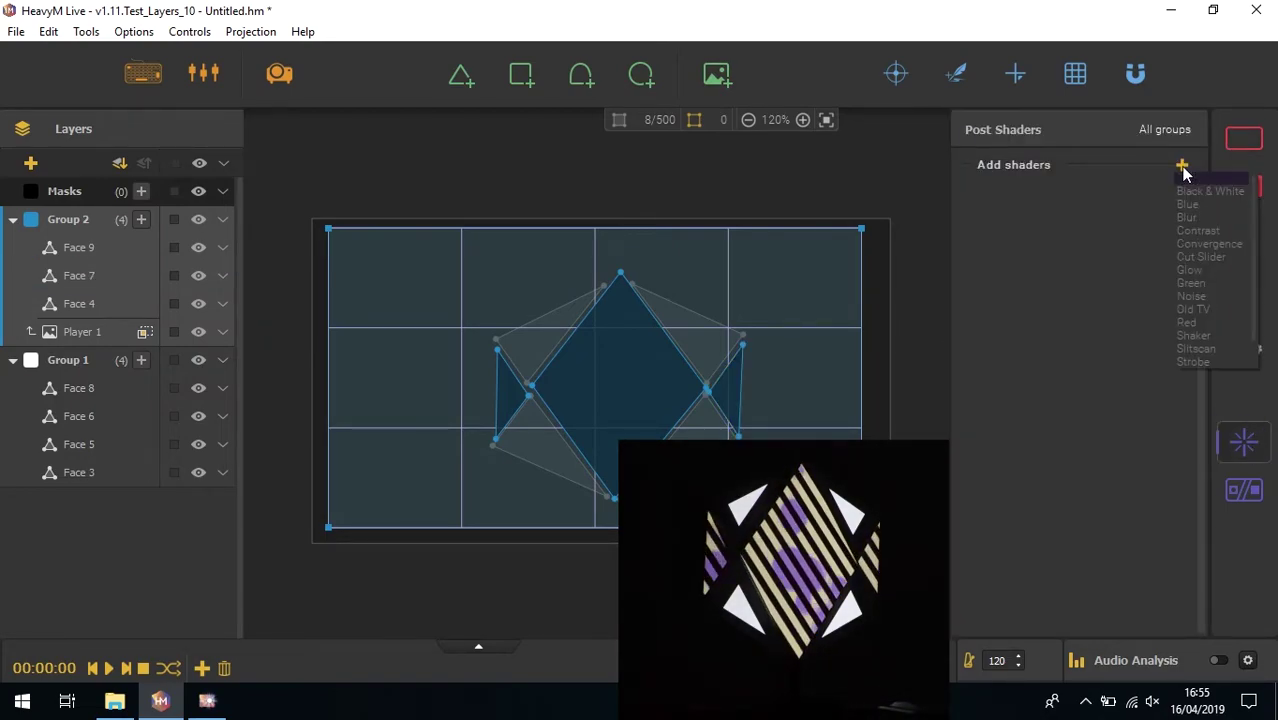
left_click(1204, 352)
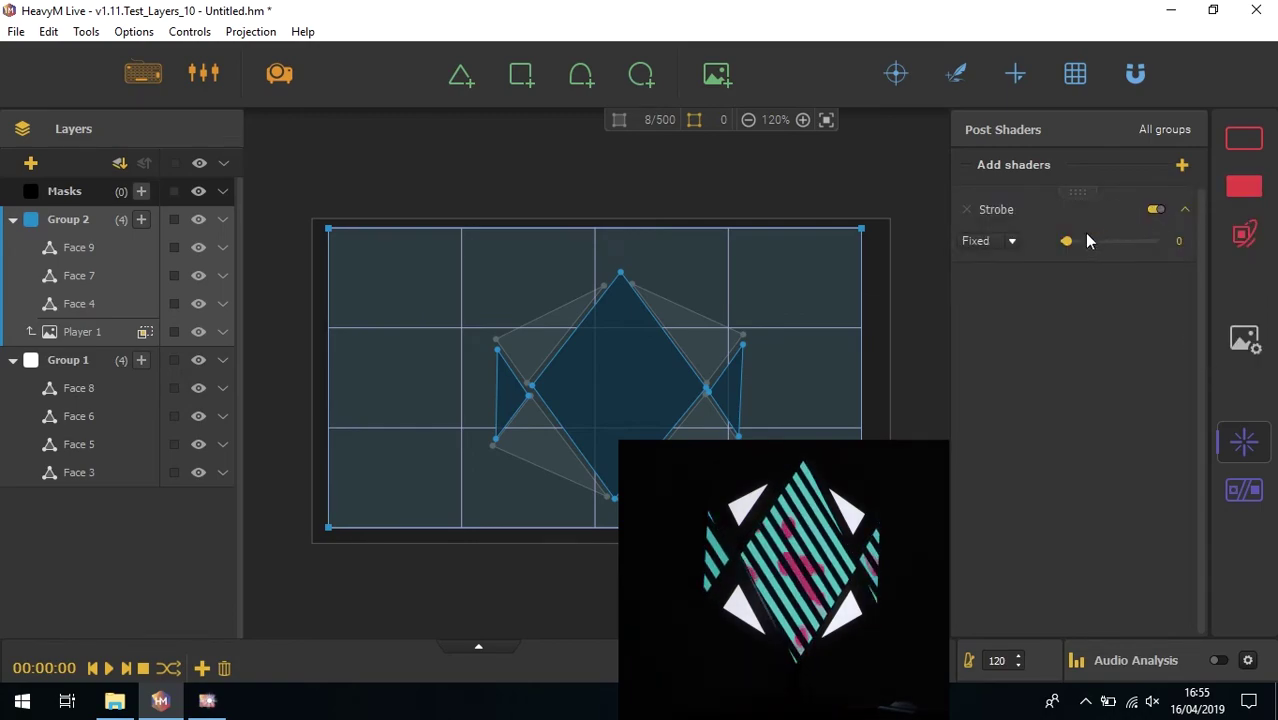
left_click_drag(1066, 241, 1106, 245)
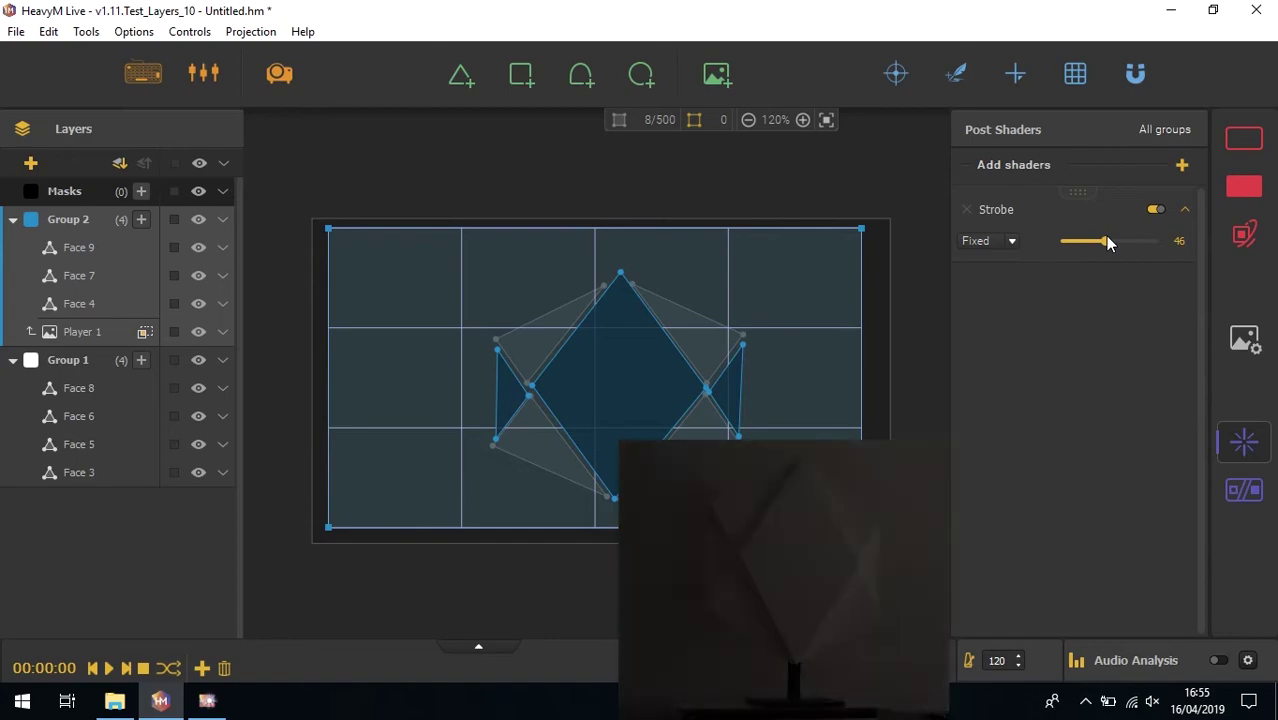
left_click(490, 646)
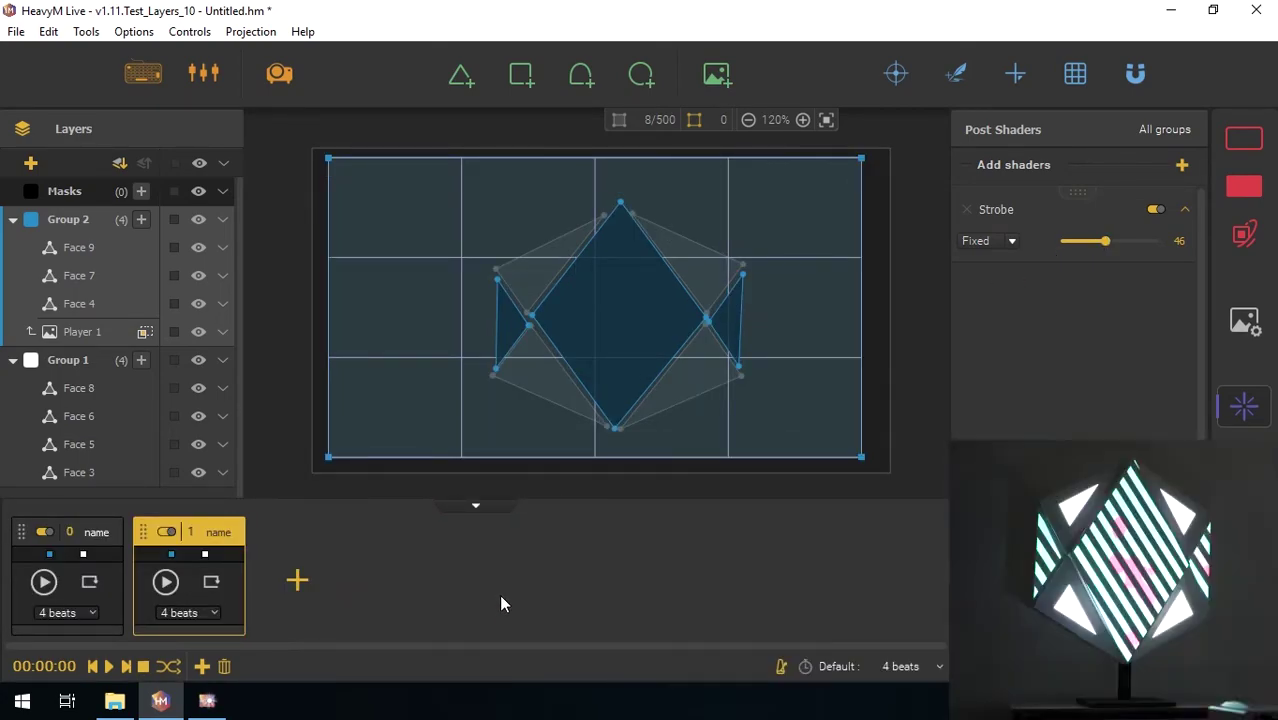
Time the sequences in seconds: sequence 0 lasts 5 seconds, sequence 1 lasts 10.
left_click(805, 667)
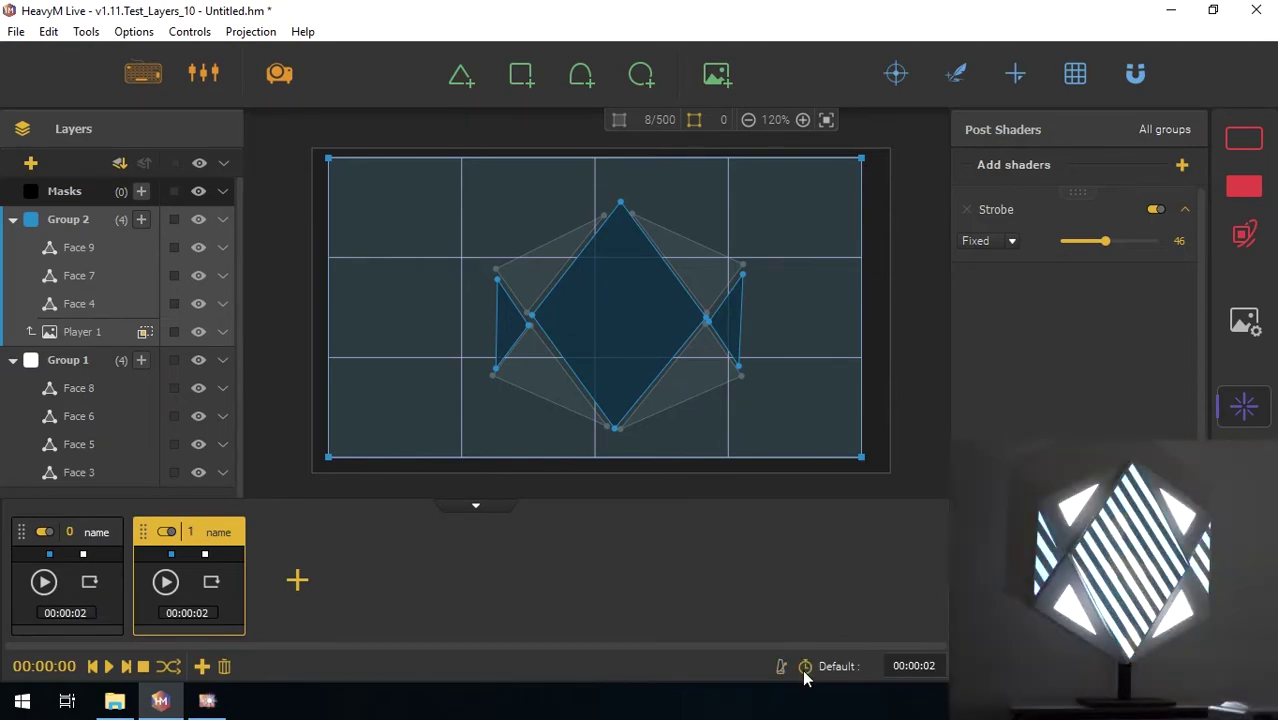
double_click(80, 613)
type("5")
double_click(200, 612)
type("10")
key("Return")
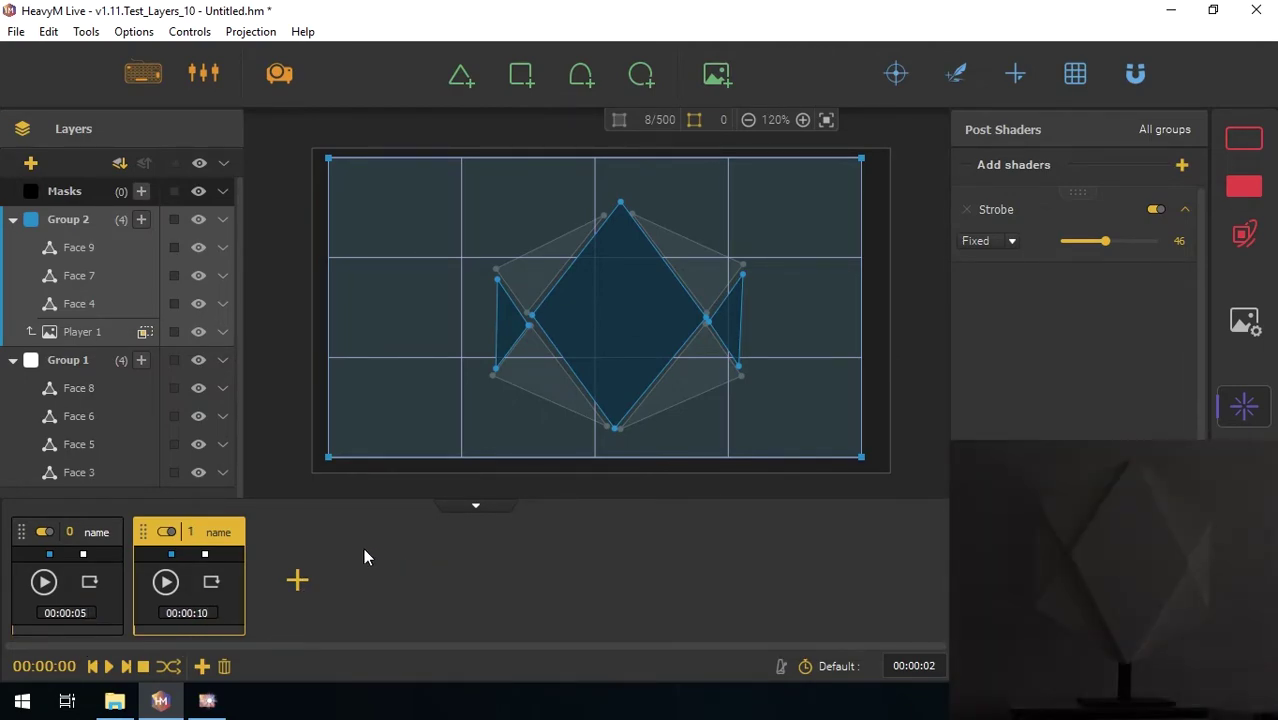
left_click(1244, 455)
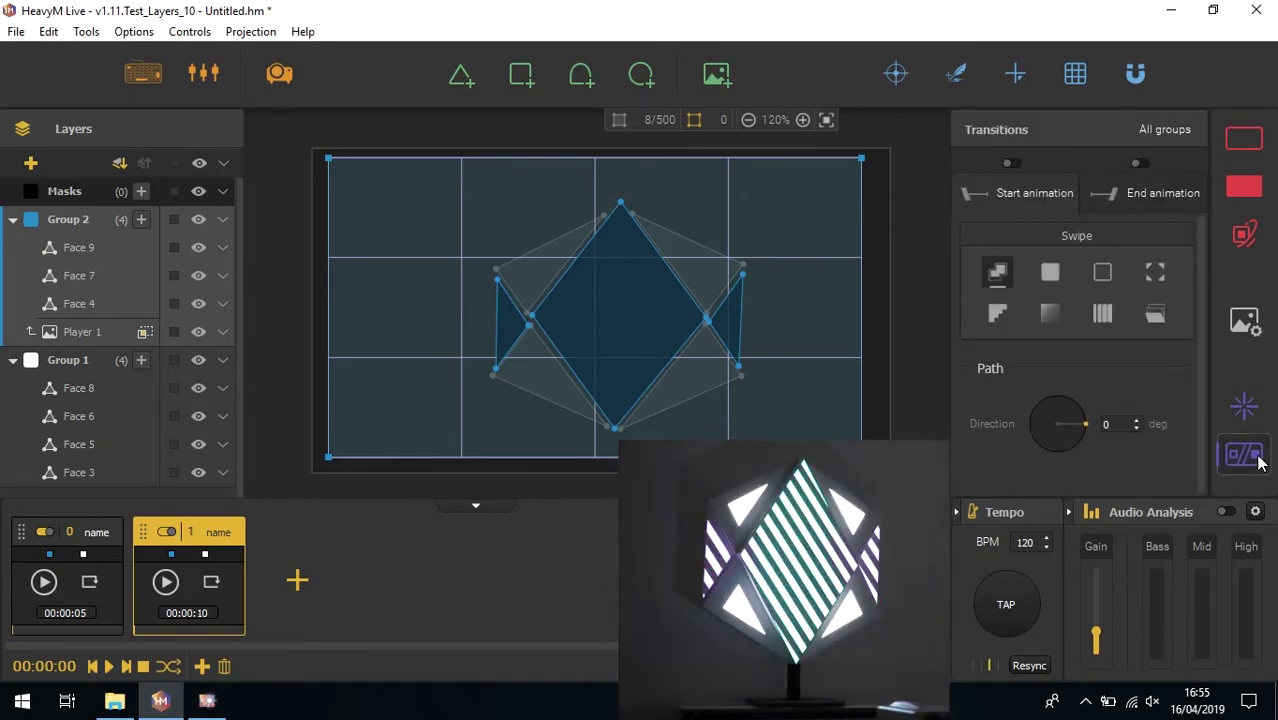
Enable start and end transitions for the current sequence using a Fade.
left_click(1012, 165)
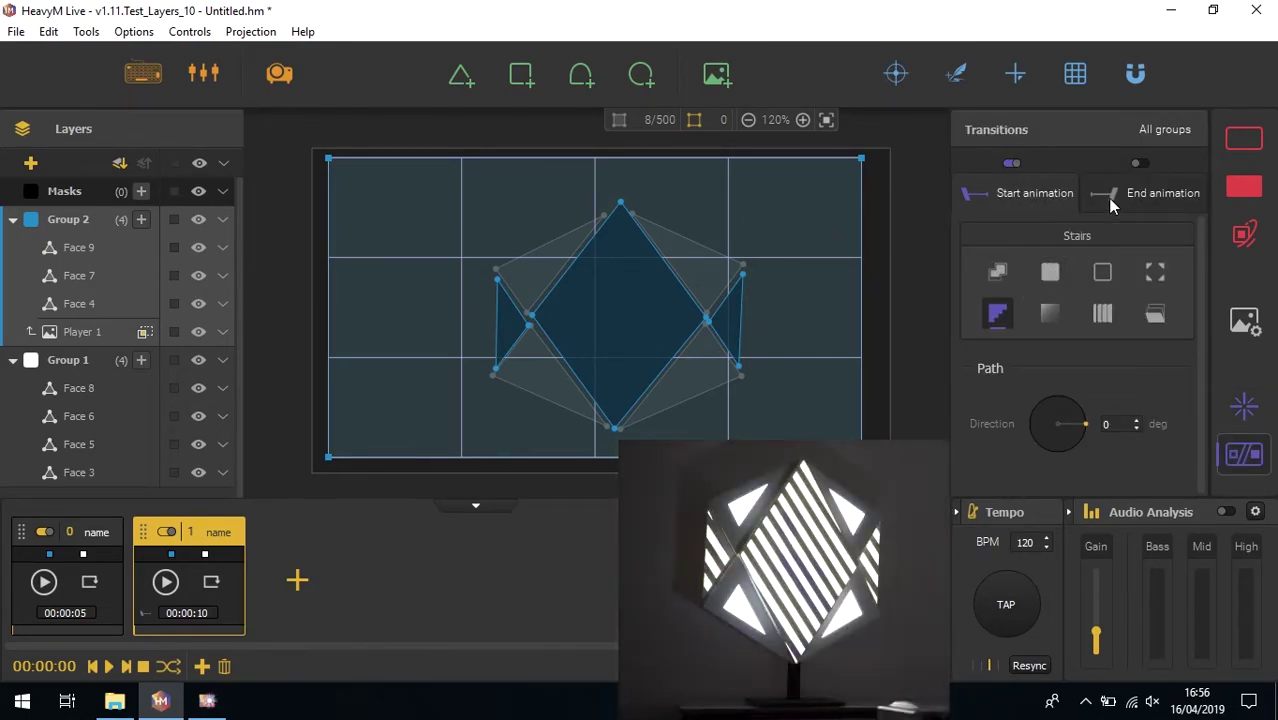
left_click(1140, 163)
left_click(1049, 314)
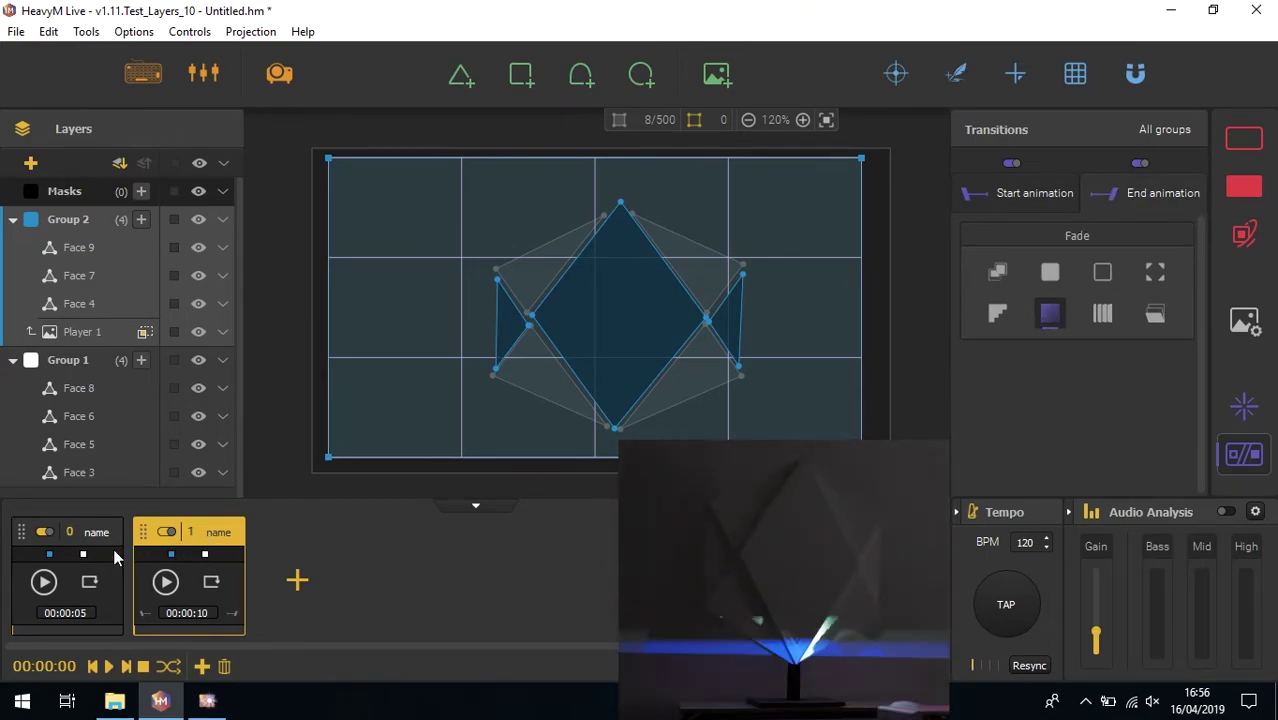
In sequence 0, hide Player 1 and enable a Fade start transition.
left_click(113, 552)
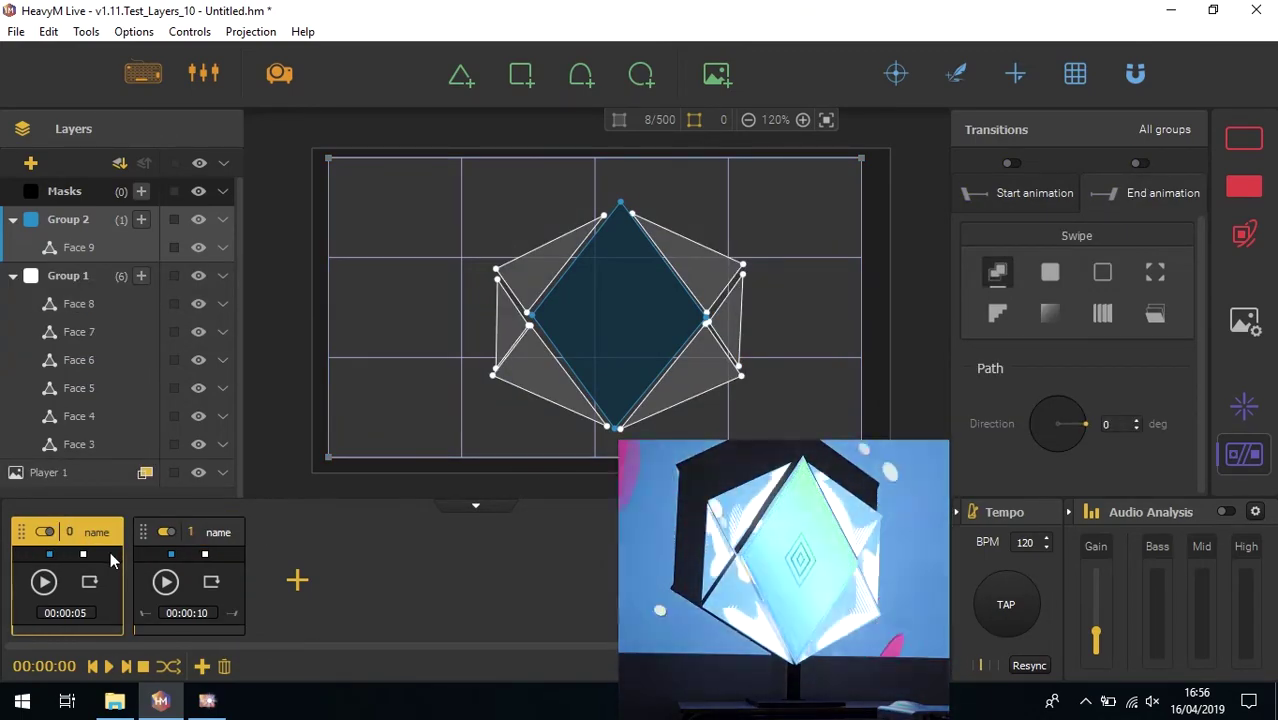
left_click(199, 472)
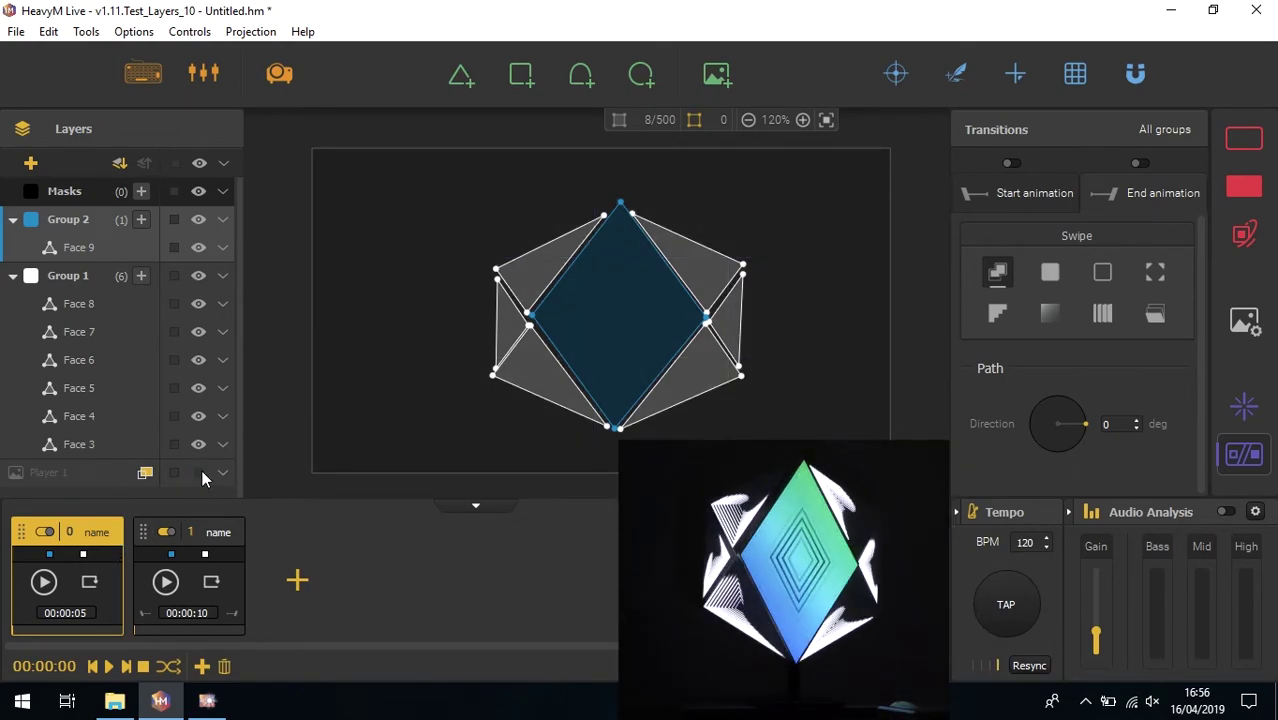
left_click(1011, 164)
left_click(1050, 316)
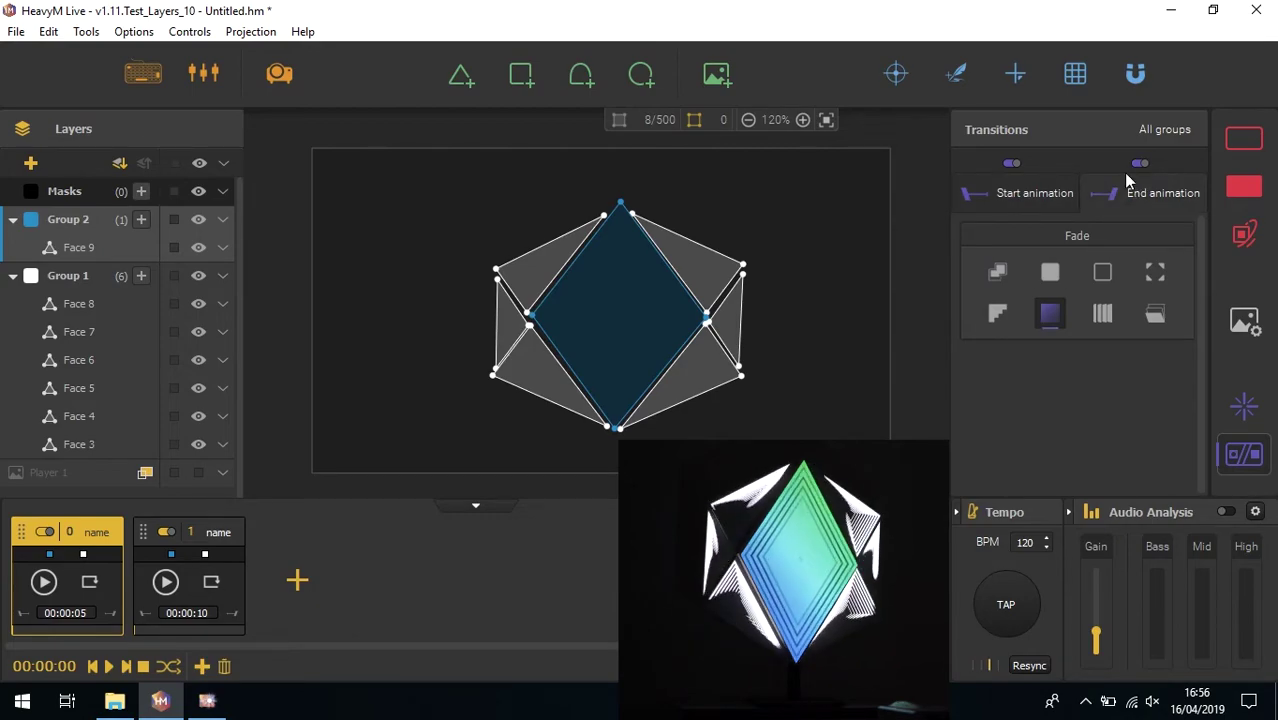
Change sequence 0's transition from Fade to Stairs and play sequence 0.
left_click(998, 315)
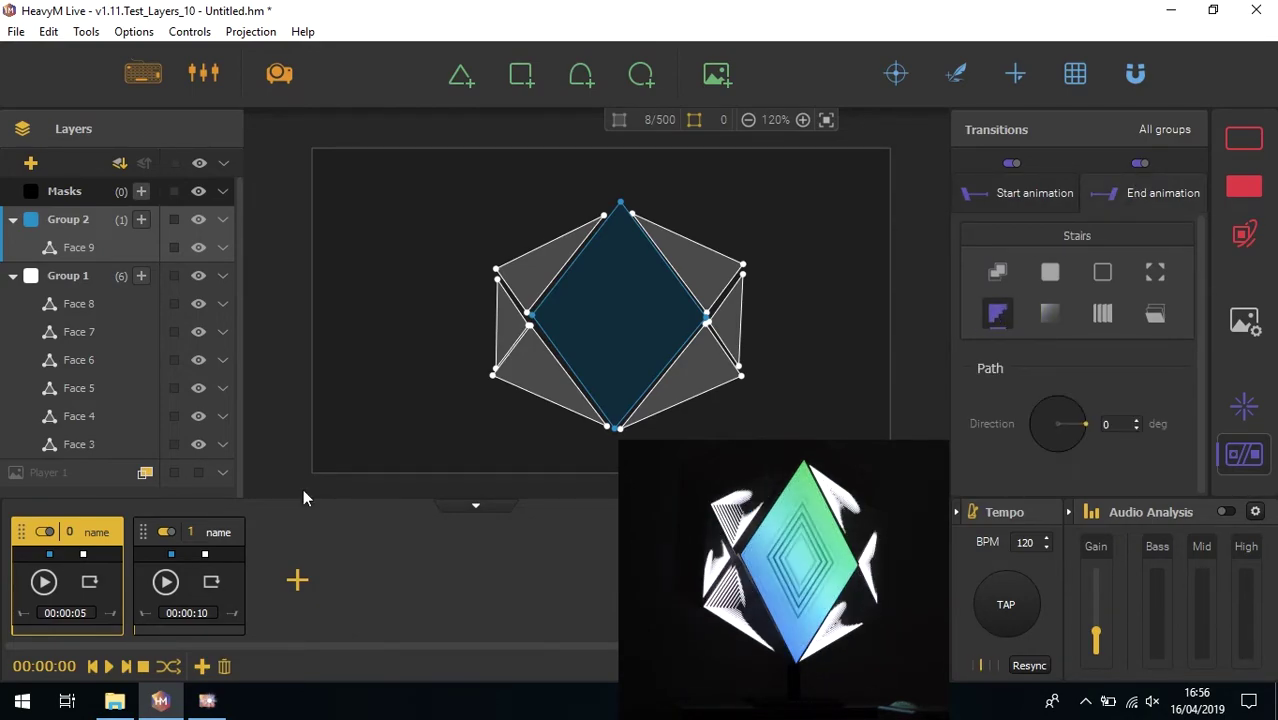
left_click(43, 582)
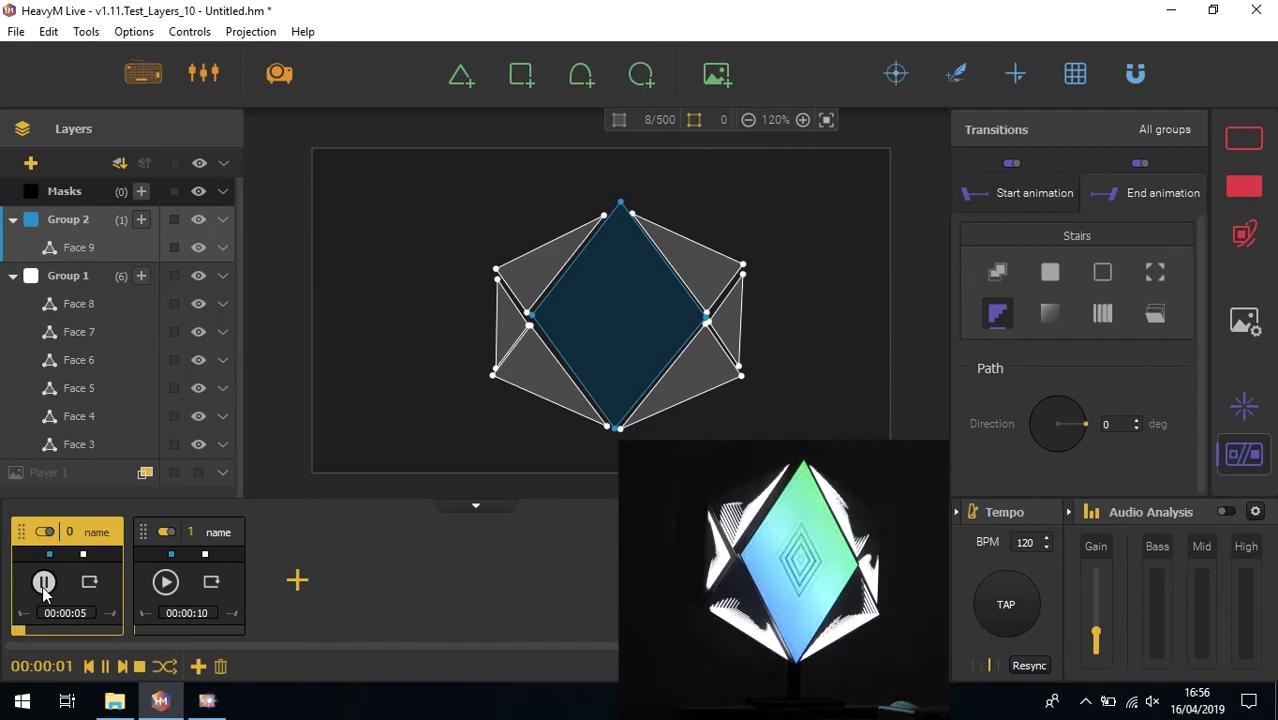